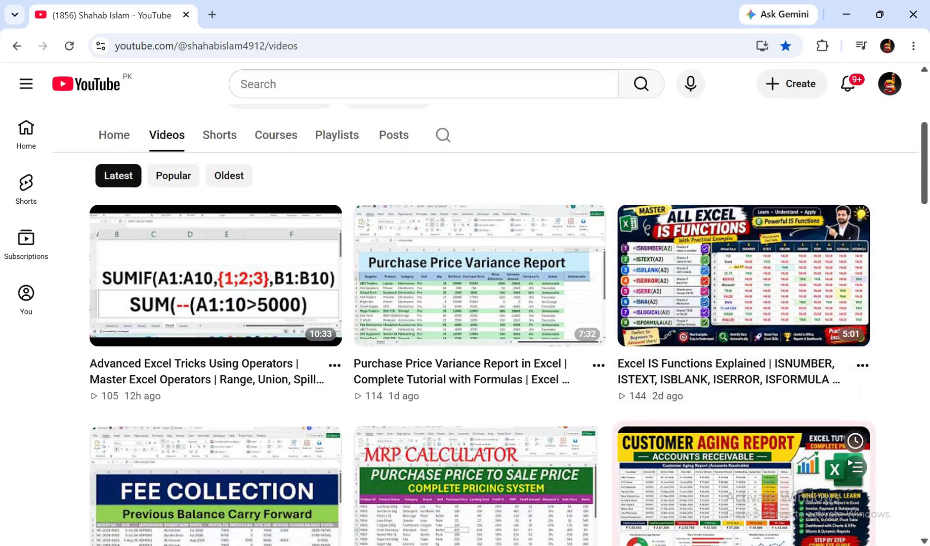
# Enter 1 in cell B3 and extend it down to B10 as the number series 1 to 8
pyautogui.click(673, 481)
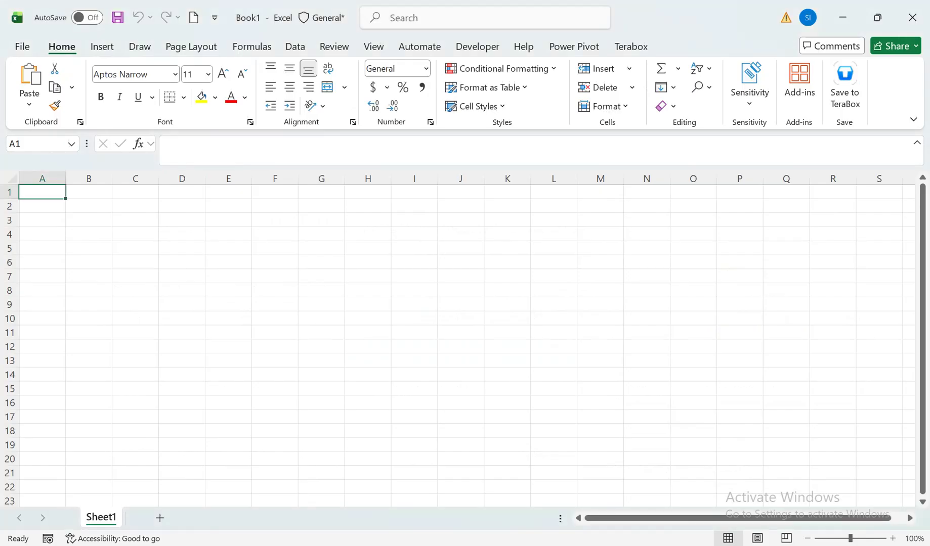
pyautogui.moveTo(850, 538); pyautogui.dragTo(860, 538)
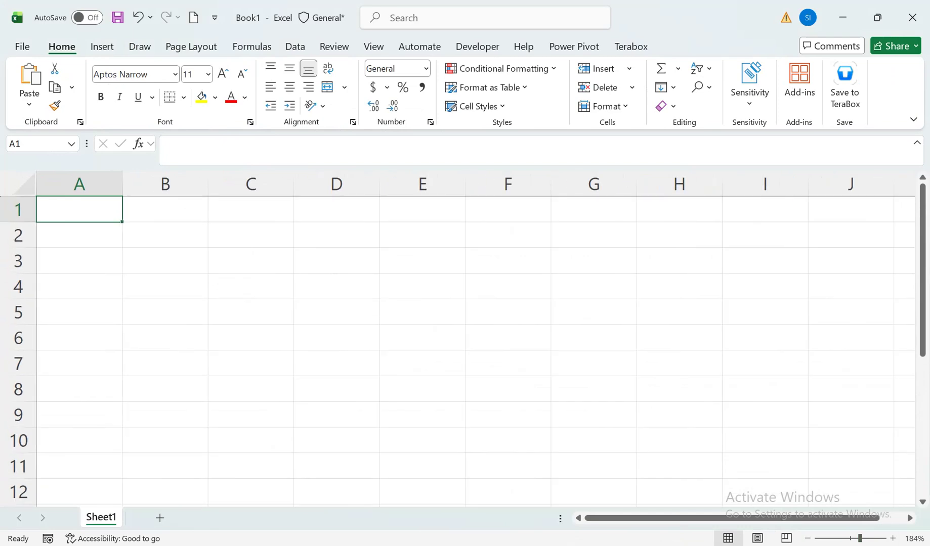
pyautogui.click(165, 261)
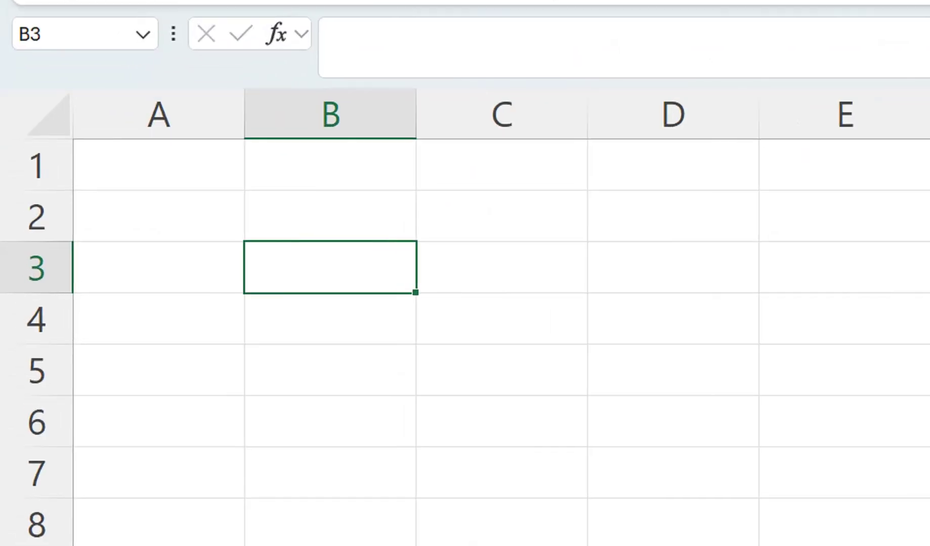
pyautogui.write('4')
pyautogui.press('BackSpace')
pyautogui.write('1')
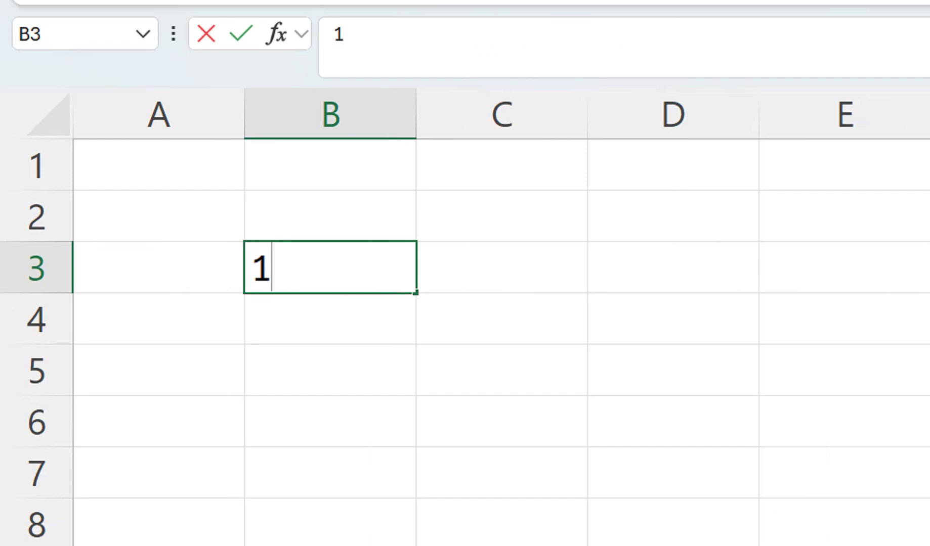
pyautogui.moveTo(415, 292); pyautogui.dragTo(416, 545)
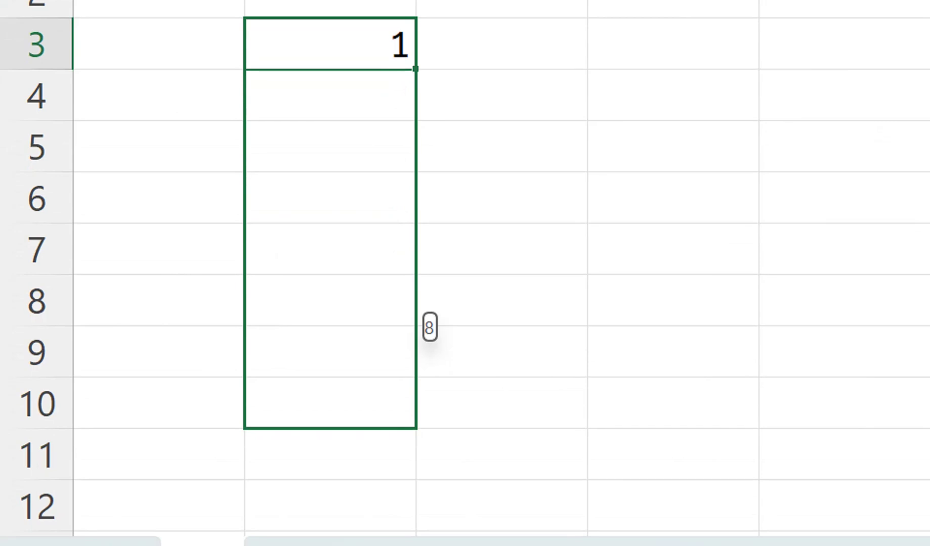
pyautogui.moveTo(416, 394); pyautogui.dragTo(416, 395)
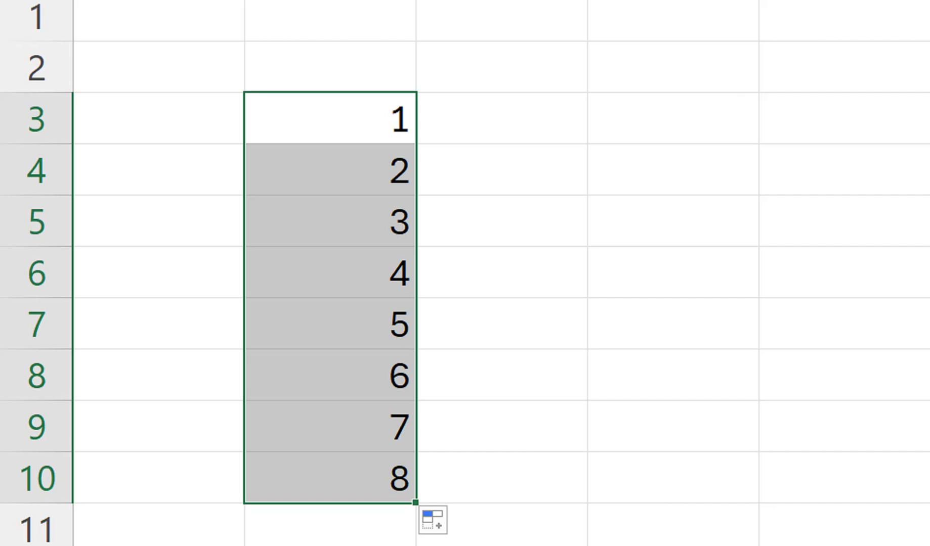
# Enter 1 in D3, fill it down to D10, and switch the fill option to Fill Series
pyautogui.click(844, 118)
pyautogui.click(843, 67)
pyautogui.click(672, 67)
pyautogui.click(673, 118)
pyautogui.write('1')
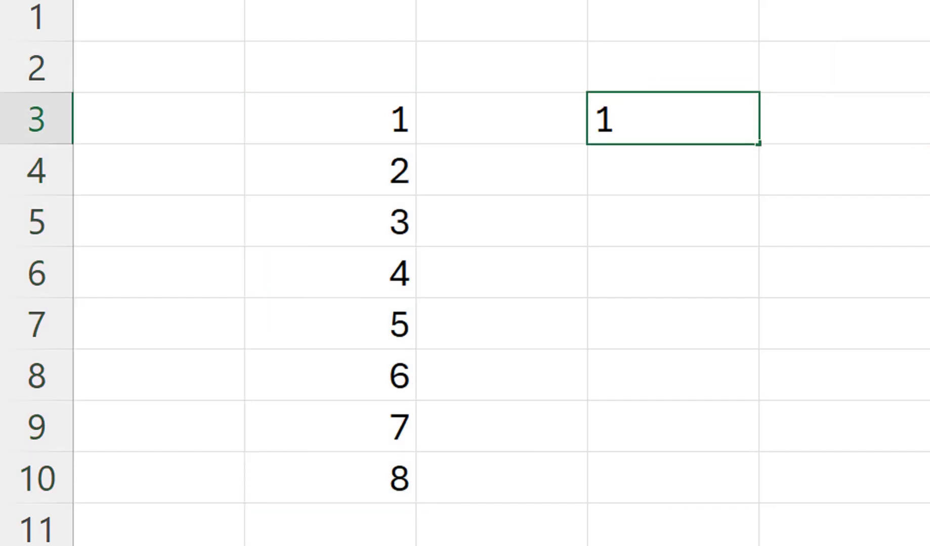
pyautogui.moveTo(759, 145); pyautogui.dragTo(737, 503)
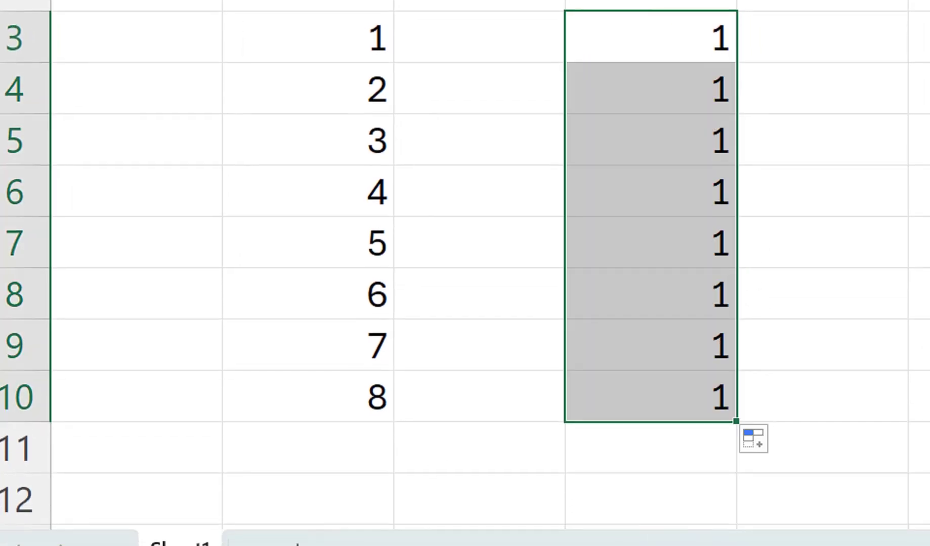
pyautogui.click(753, 438)
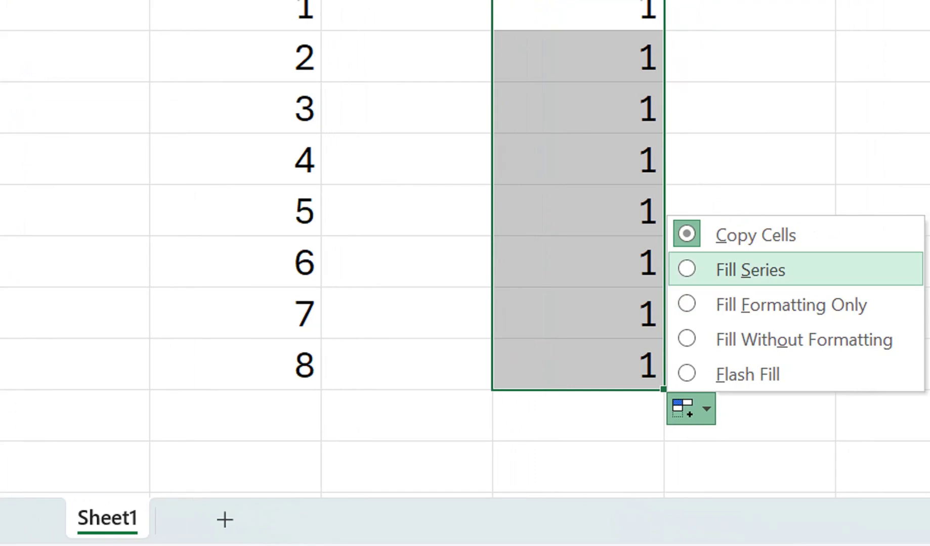
pyautogui.click(750, 269)
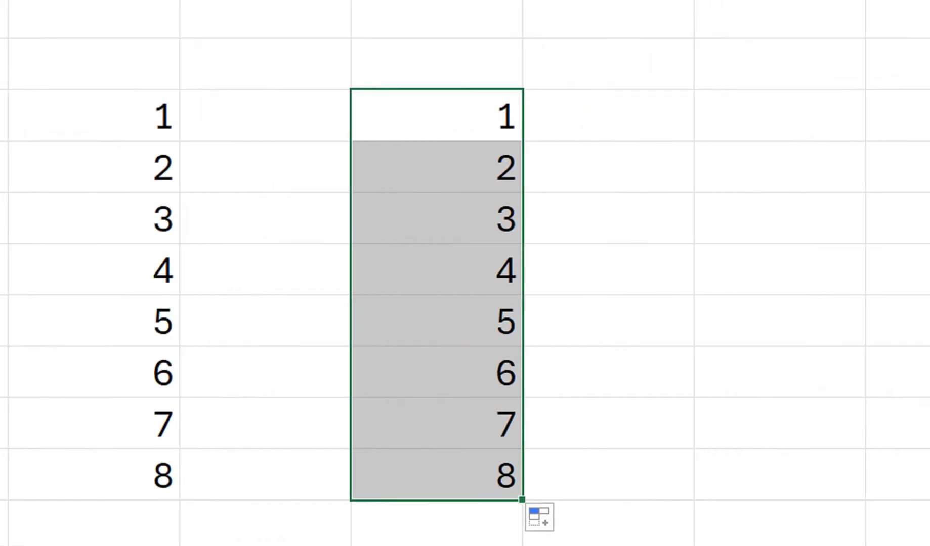
# Enter 1 in F3 and 2 in F4, and extend the pair's pattern down to F10
pyautogui.click(920, 93)
pyautogui.write('1')
pyautogui.press('Return')
pyautogui.write('2')
pyautogui.press('Return')
pyautogui.moveTo(766, 116); pyautogui.dragTo(767, 167)
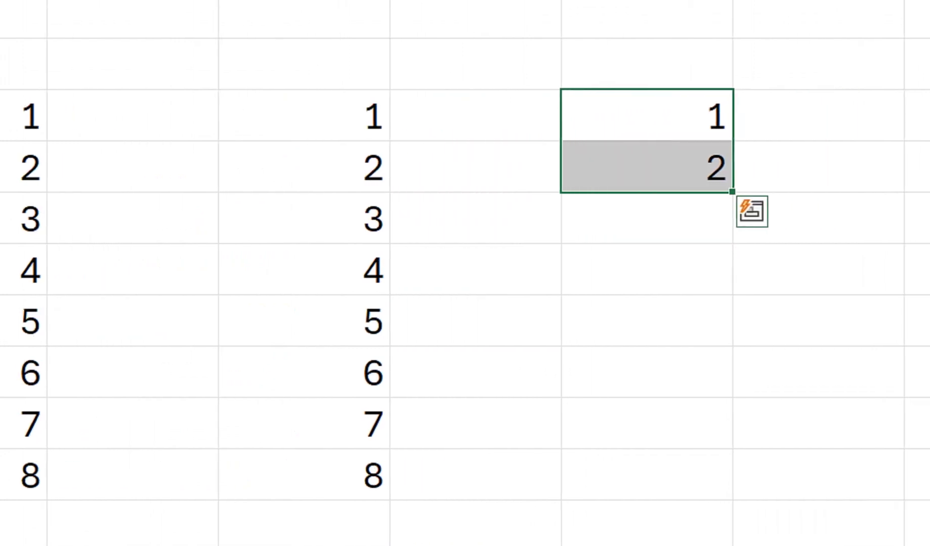
pyautogui.moveTo(728, 192); pyautogui.dragTo(730, 455)
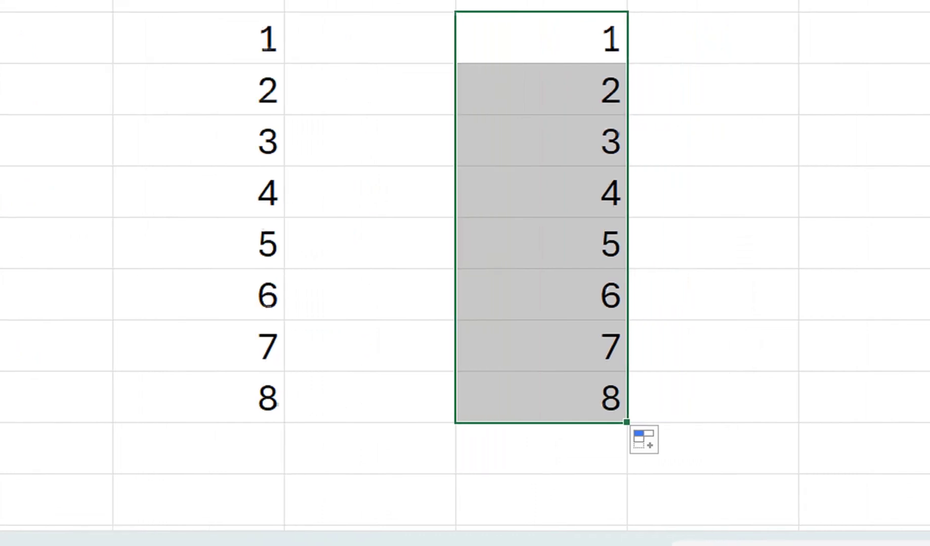
# Enter 1 in H3 and the formula =H3+1 in H4
pyautogui.click(885, 35)
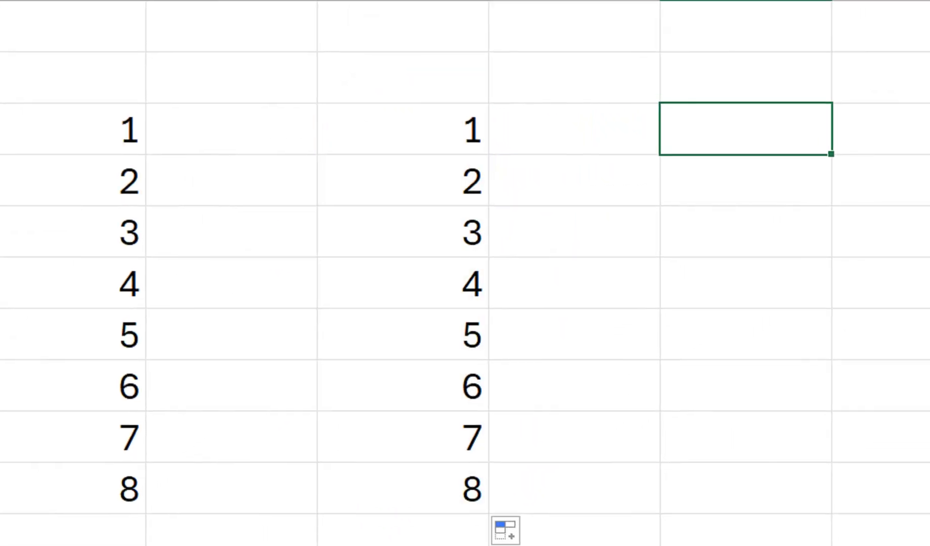
pyautogui.write('1')
pyautogui.press('Return')
pyautogui.write('+')
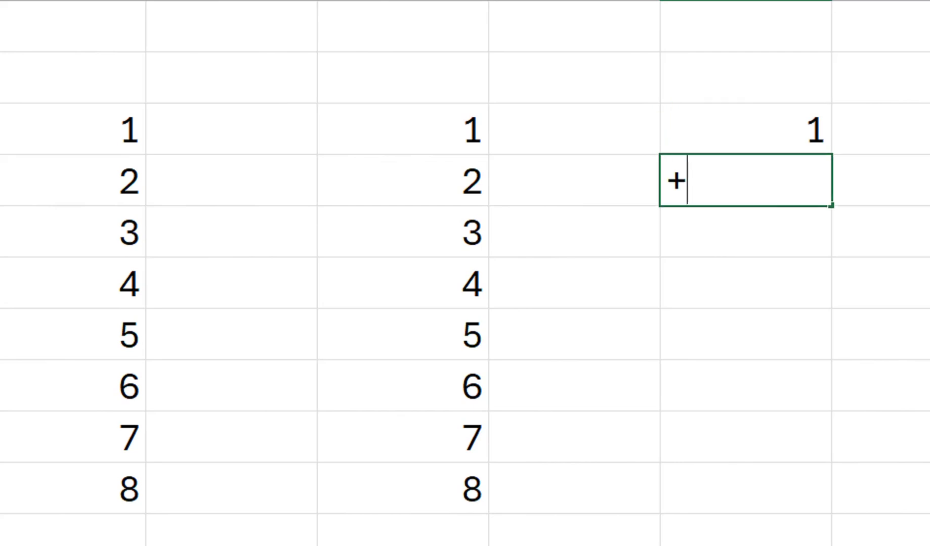
pyautogui.press('BackSpace')
pyautogui.write('=')
pyautogui.press('Up')
pyautogui.write('+')
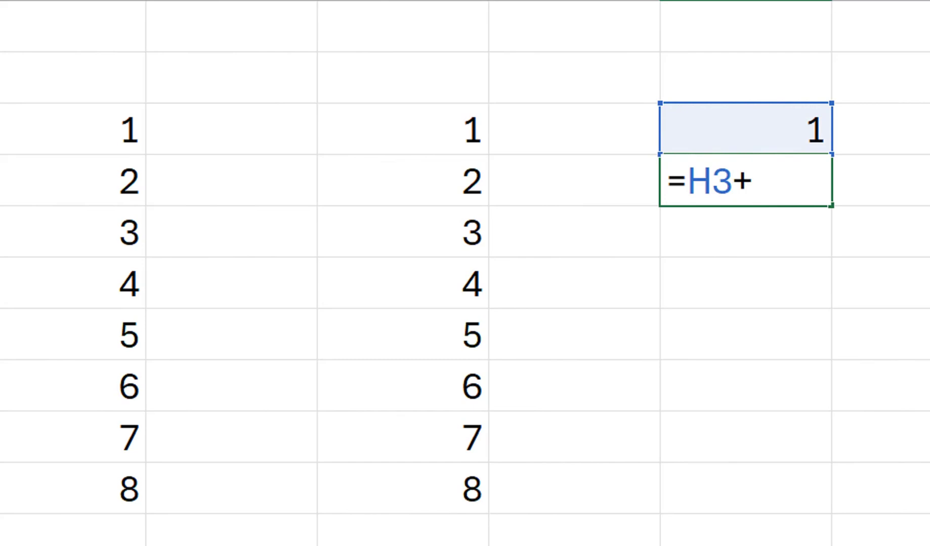
pyautogui.write('1')
pyautogui.press('Return')
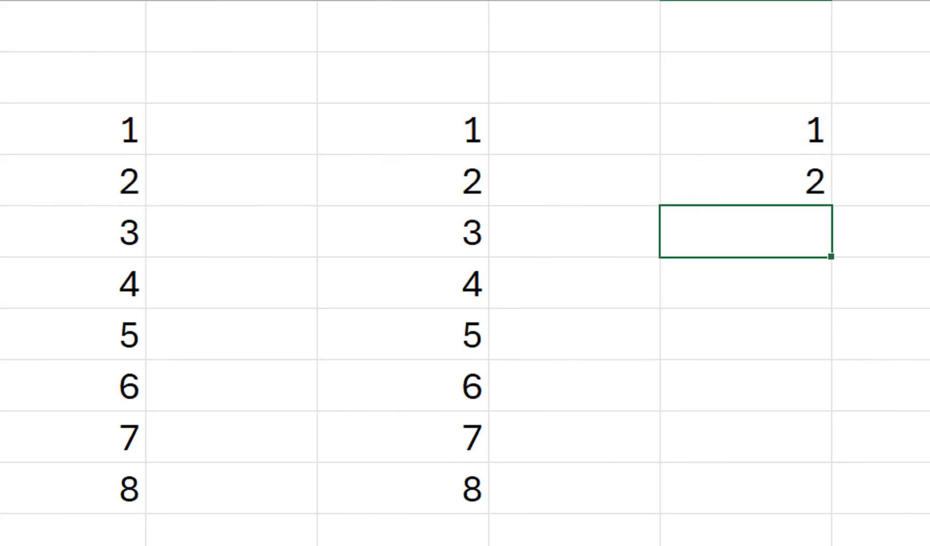
# Fill the H4 formula down to H10
pyautogui.press('Up')
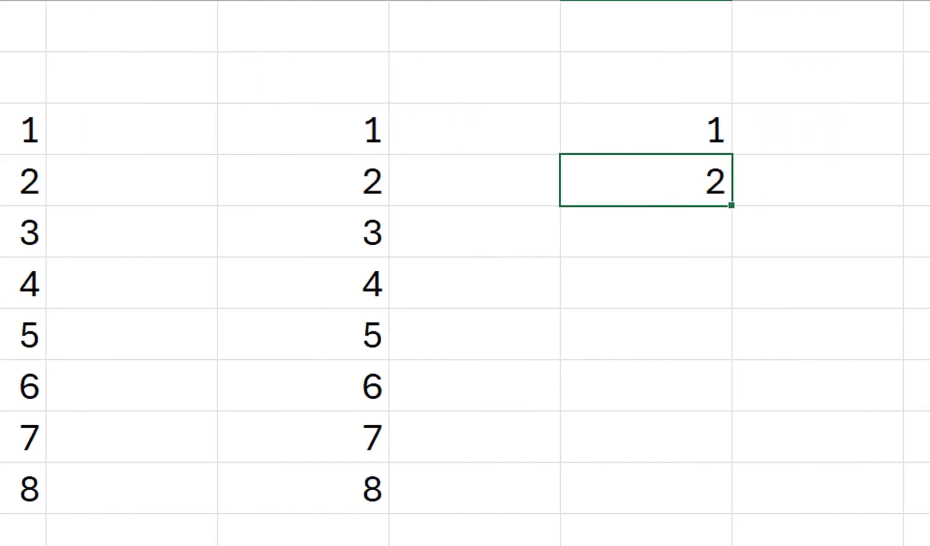
pyautogui.moveTo(731, 205); pyautogui.dragTo(728, 506)
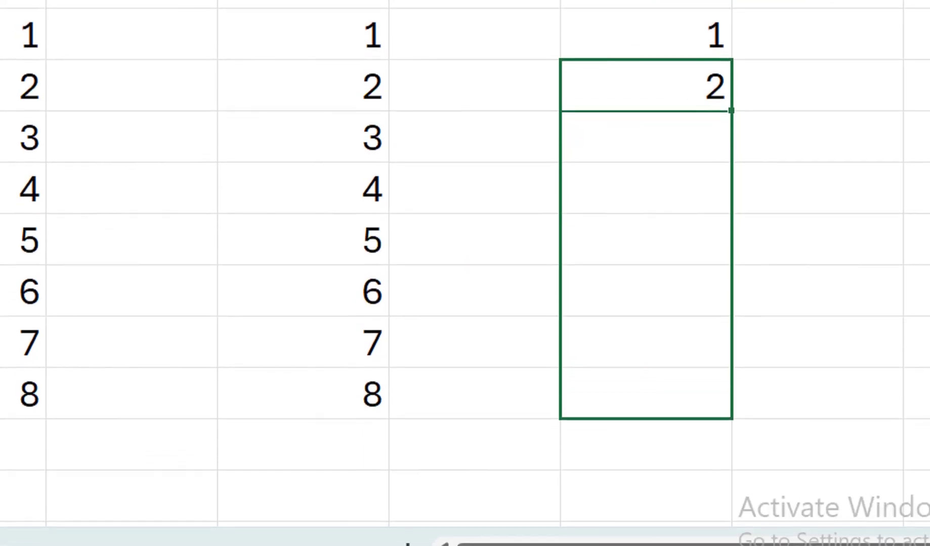
pyautogui.moveTo(731, 419); pyautogui.dragTo(731, 418)
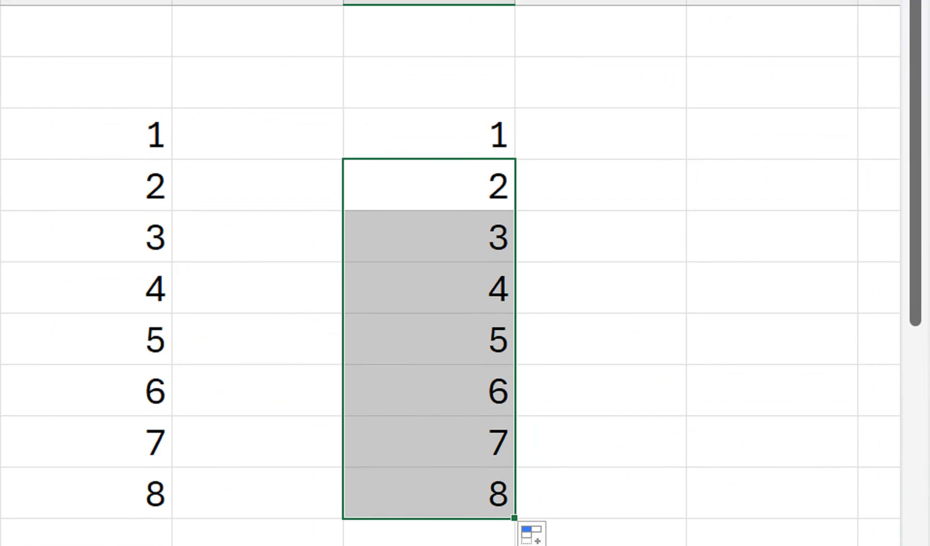
# Try the formula =ROW() in J3 and clear it from the cell
pyautogui.click(772, 133)
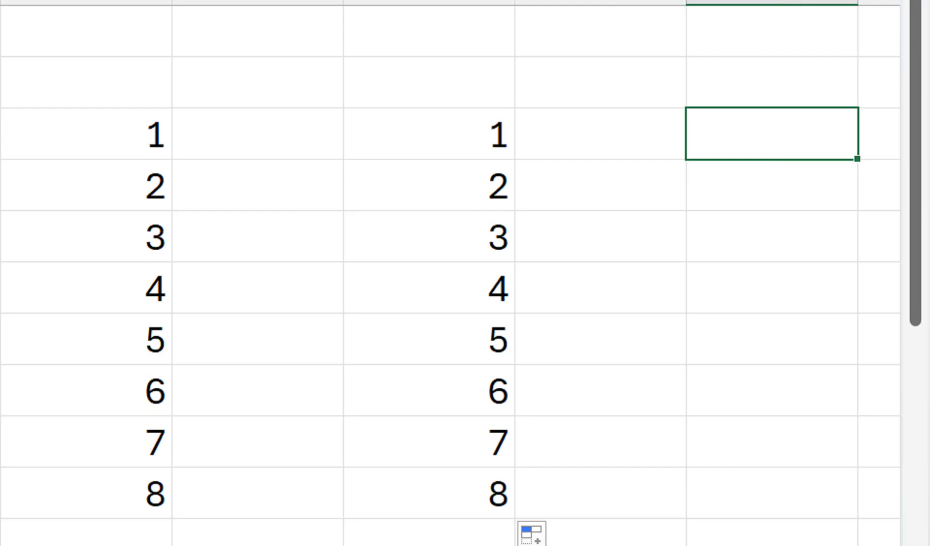
pyautogui.write('=row')
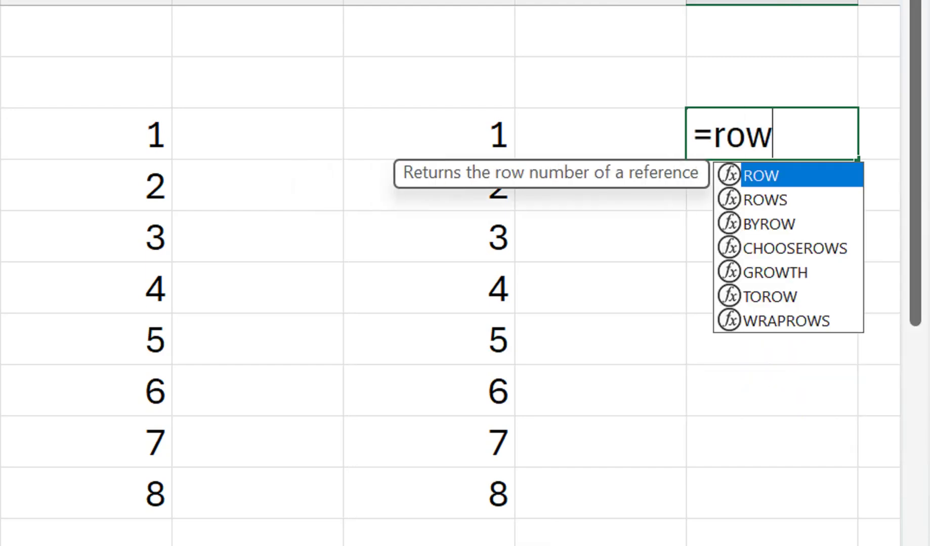
pyautogui.press('Tab')
pyautogui.write(')')
pyautogui.press('Return')
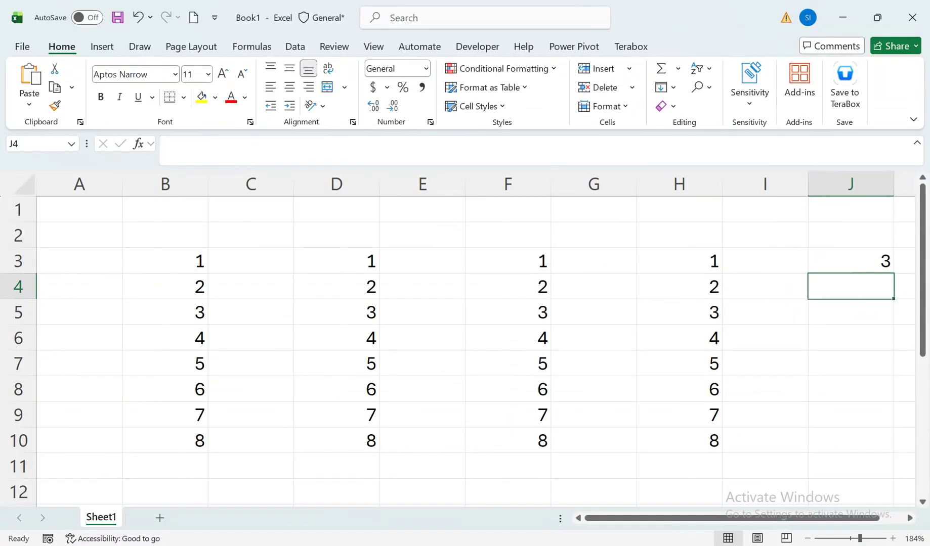
pyautogui.click(79, 261)
pyautogui.click(850, 261)
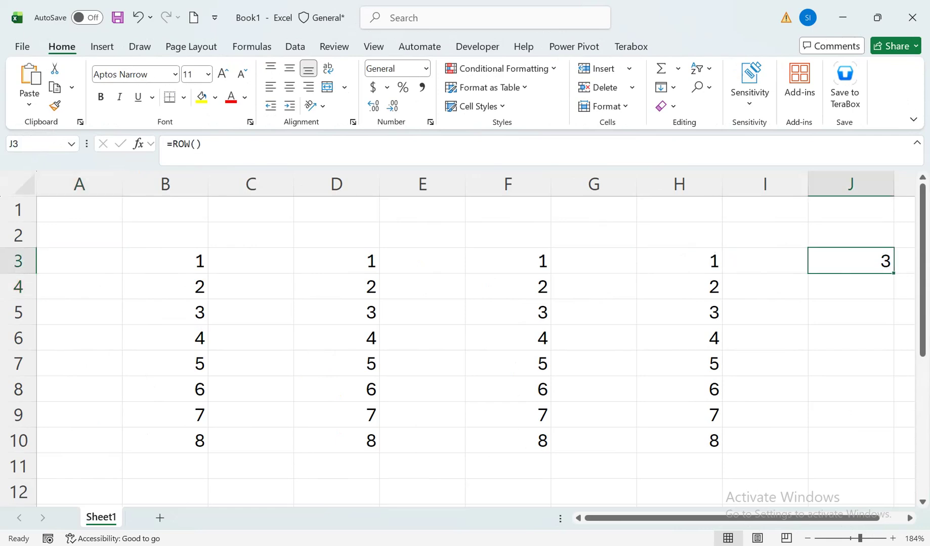
pyautogui.press('Delete')
# Enter the formula =ROW() in cell A3 and reselect the cell
pyautogui.click(80, 261)
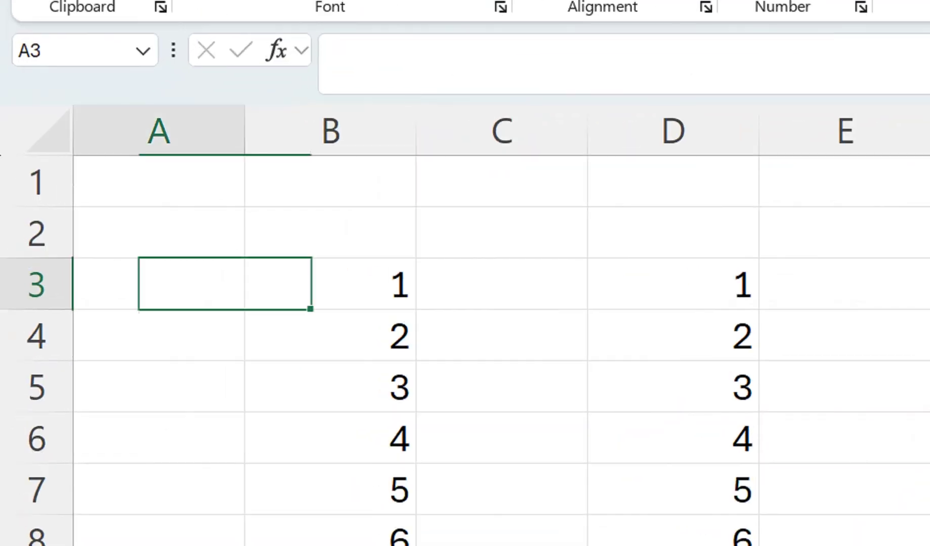
pyautogui.write('=row')
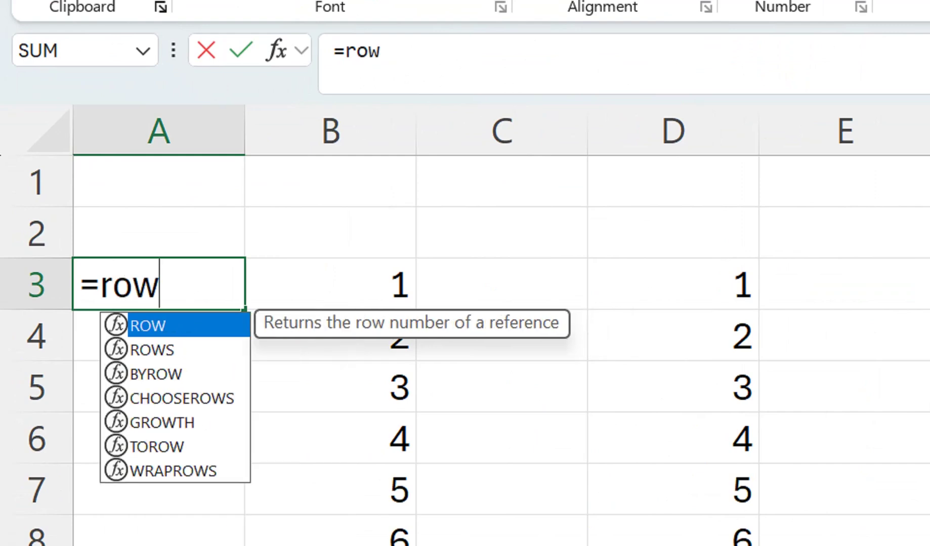
pyautogui.write('()')
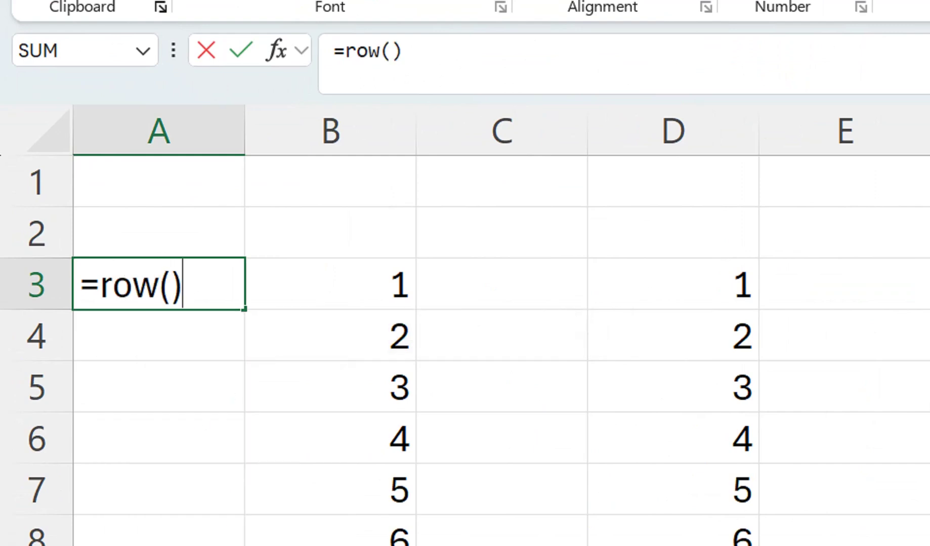
pyautogui.press('Return')
pyautogui.click(159, 284)
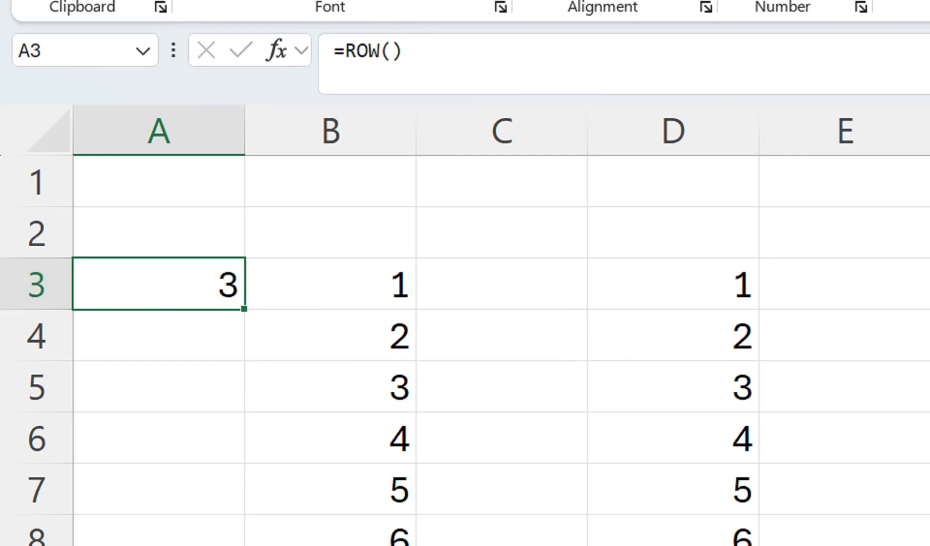
# Subtract 1 in the A3 formula, making it =ROW()-1
pyautogui.doubleClick(180, 284)
pyautogui.click(204, 284)
pyautogui.write('-1')
pyautogui.press('Return')
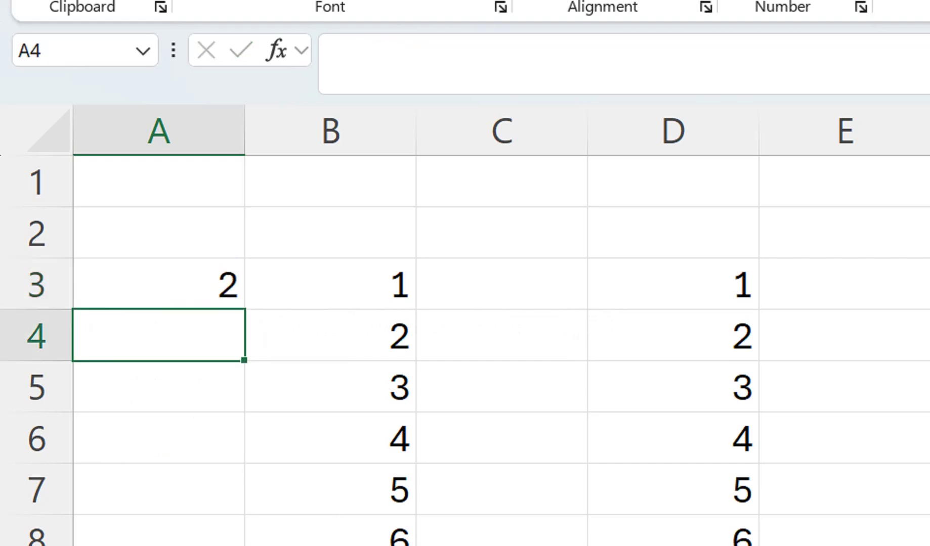
# Change the A3 formula to =ROW()-2 and fill it down to A10
pyautogui.press('Up')
pyautogui.press('F2')
pyautogui.press('BackSpace')
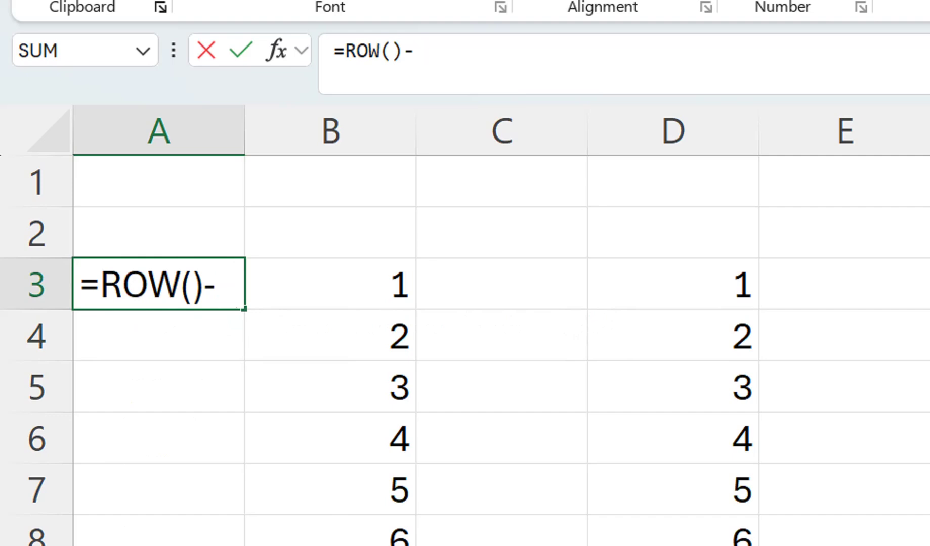
pyautogui.write('2')
pyautogui.press('Return')
pyautogui.press('Up')
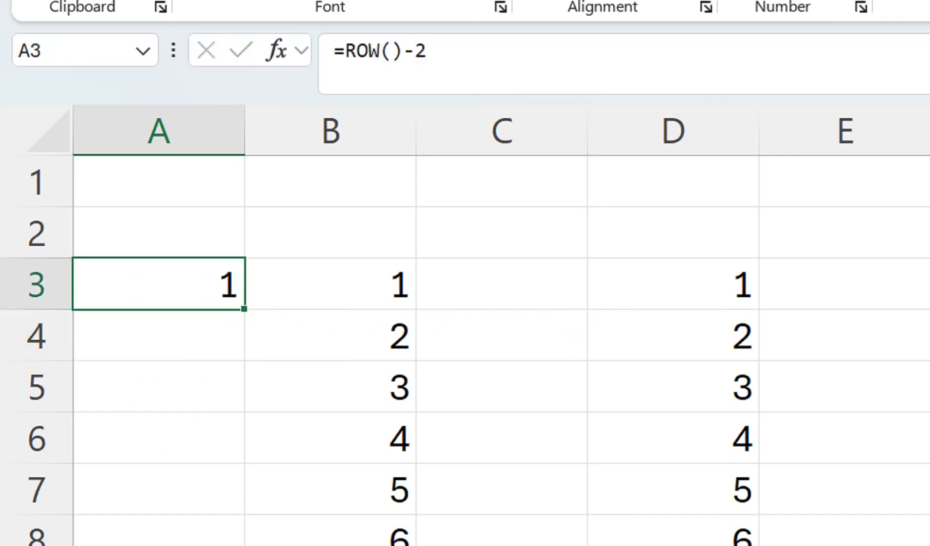
pyautogui.moveTo(244, 309); pyautogui.dragTo(244, 430)
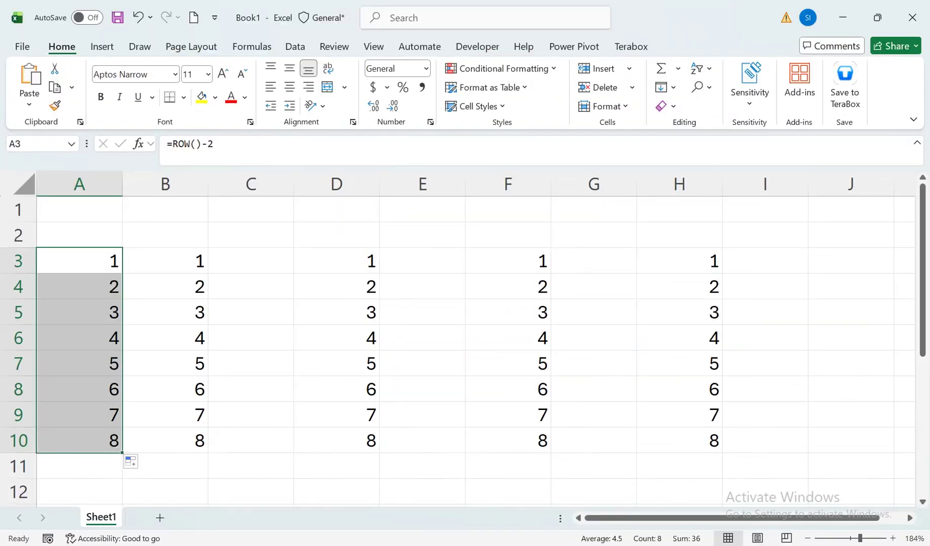
# Clear everything from the entire worksheet
pyautogui.click(24, 184)
pyautogui.click(664, 106)
pyautogui.click(688, 127)
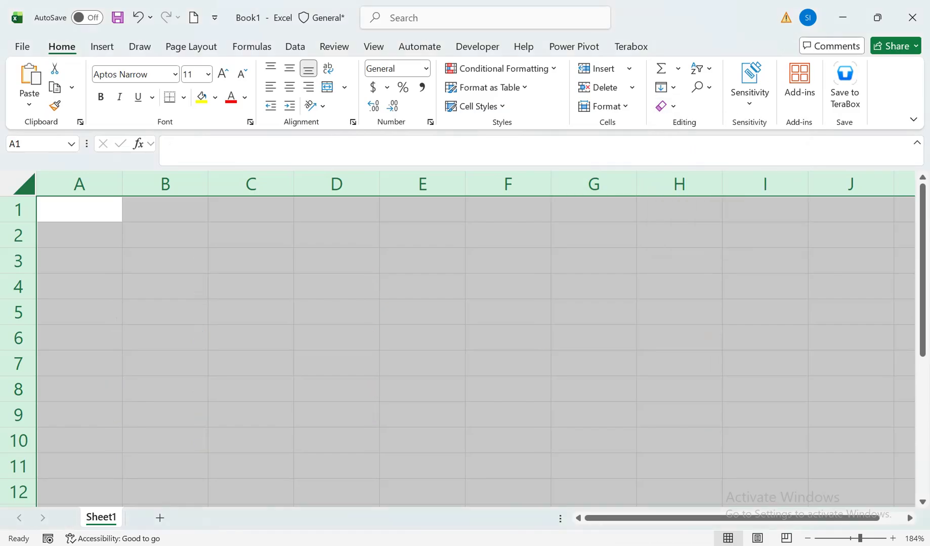
# Enter 1 in cell B3 and reselect the cell
pyautogui.click(165, 261)
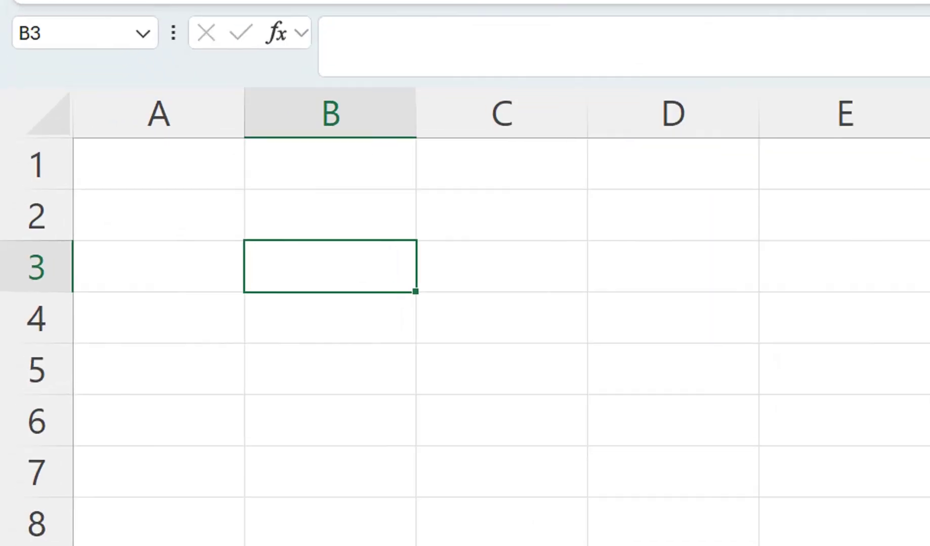
pyautogui.write('1')
pyautogui.press('Return')
pyautogui.click(330, 266)
# Fill a linear series down the column from B3 with step value 1 and stop value 1000, and go to its last cell
pyautogui.press('alt')
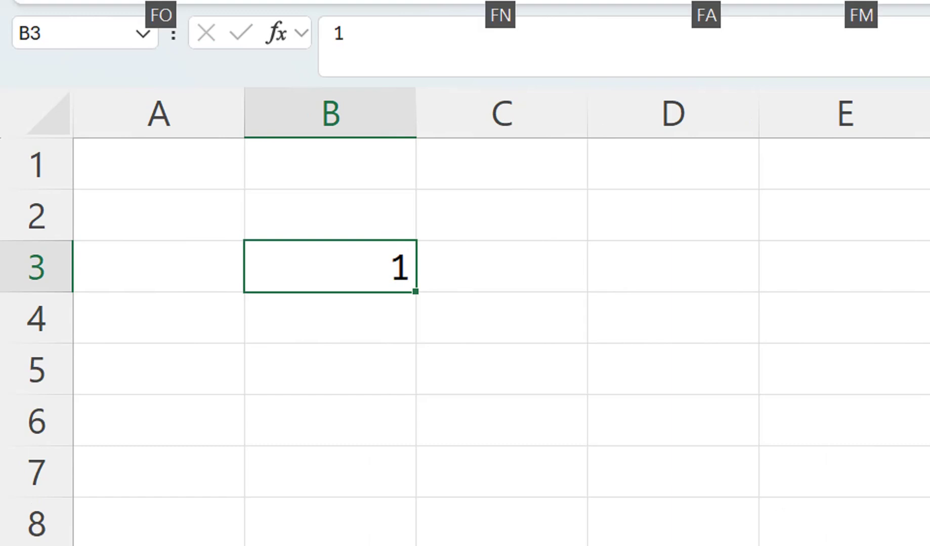
pyautogui.press('i')
pyautogui.press('s')
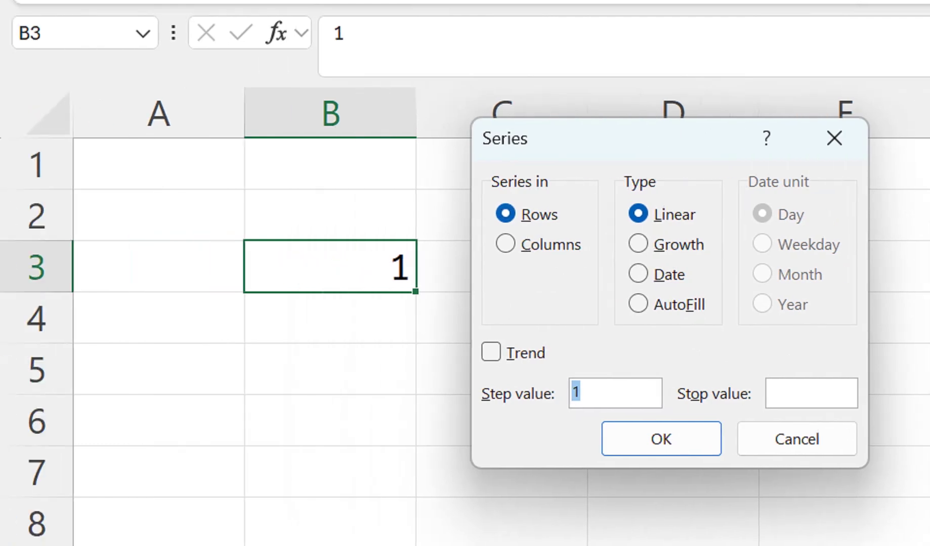
pyautogui.hotkey('alt', 'c')
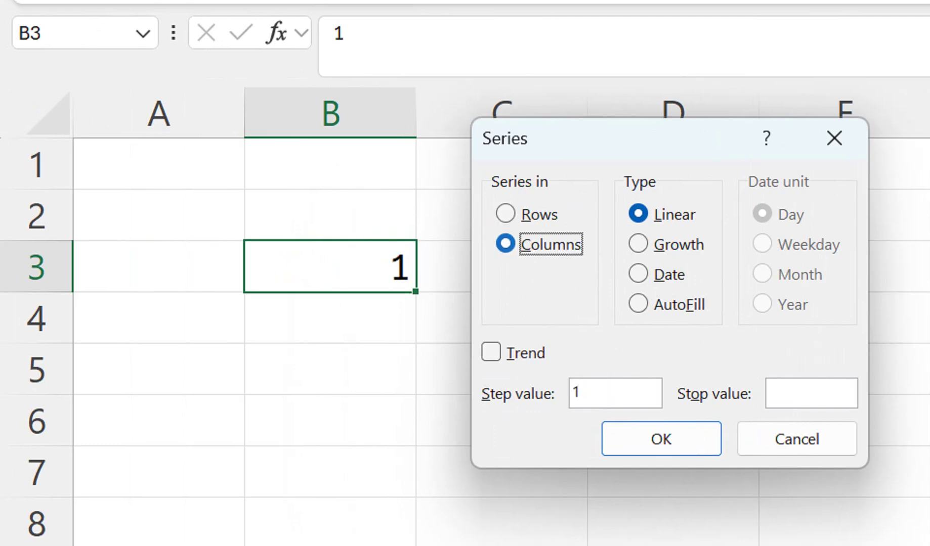
pyautogui.hotkey('alt', 'p')
pyautogui.write('1000')
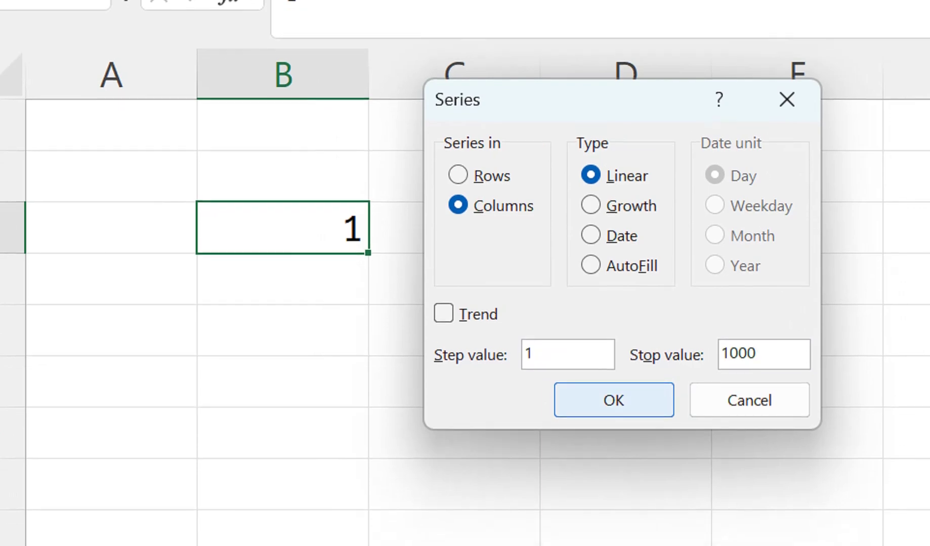
pyautogui.press('Return')
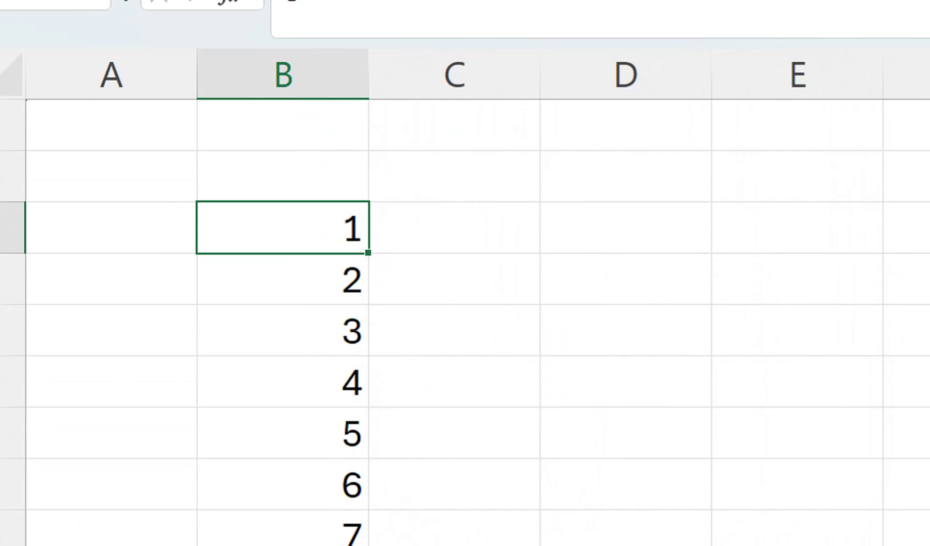
pyautogui.hotkey('ctrl', 'Down')
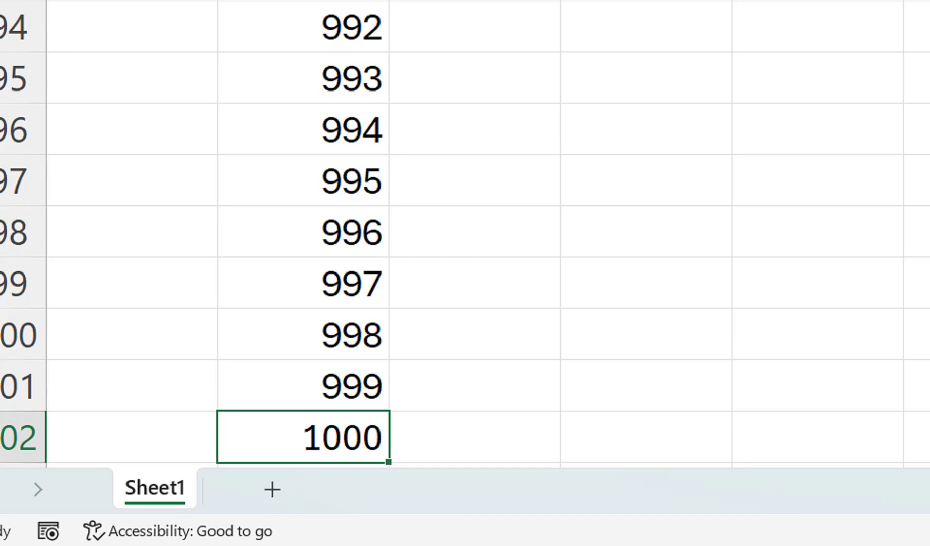
# Delete the whole number series in column B and return to cell B3
pyautogui.hotkey('ctrl', 'shift', 'Up')
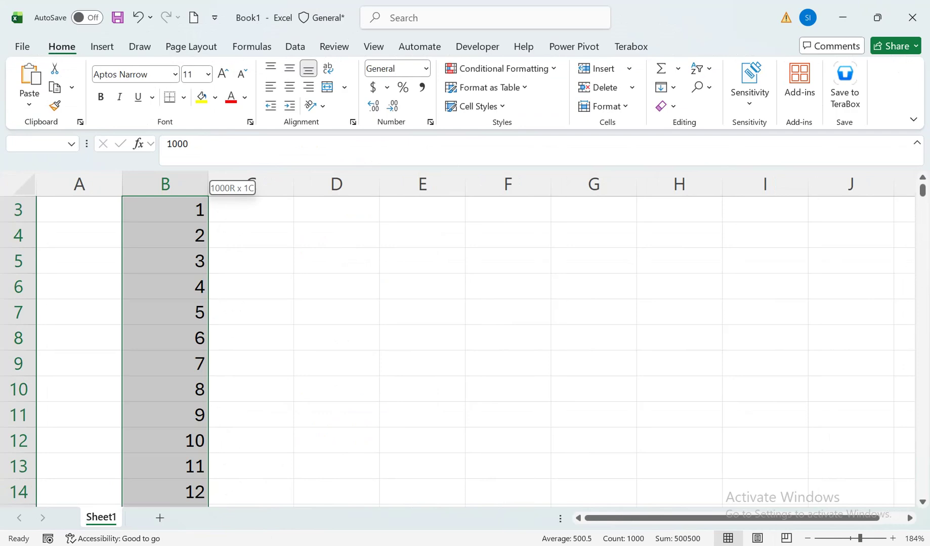
pyautogui.press('Delete')
pyautogui.press('Up')
pyautogui.hotkey('ctrl', 'Up')
pyautogui.press('Down')
pyautogui.press('Down')
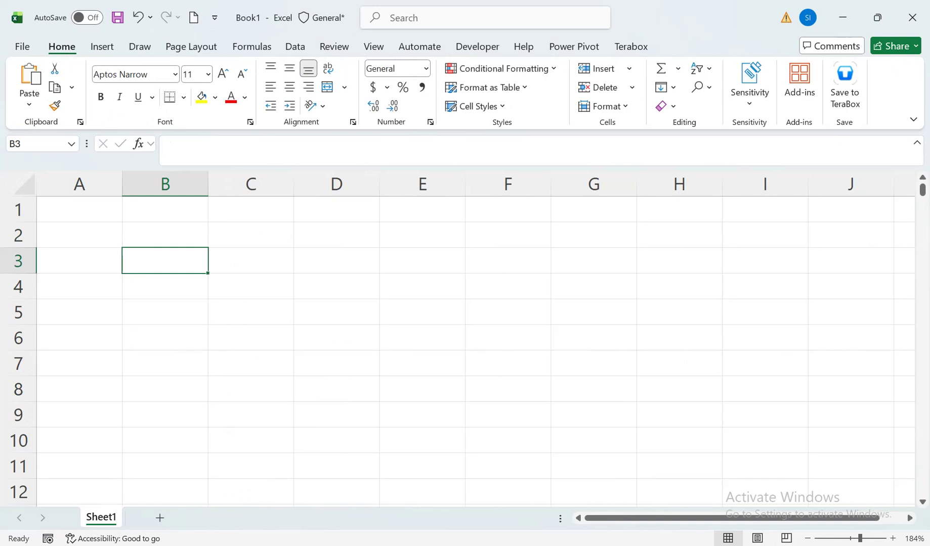
# Enter 1 in cell B3 and the formula =B3+1 in B4, and reselect B4
pyautogui.write('1')
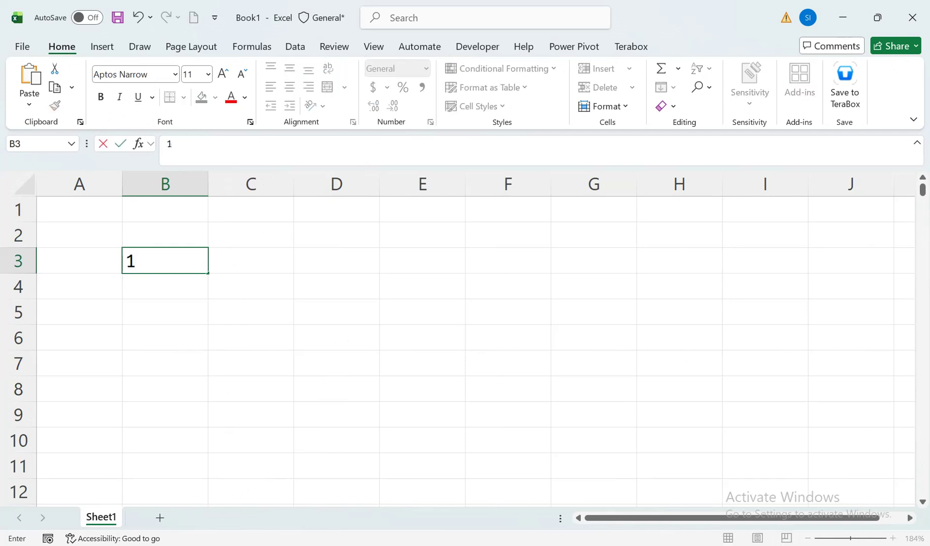
pyautogui.press('Return')
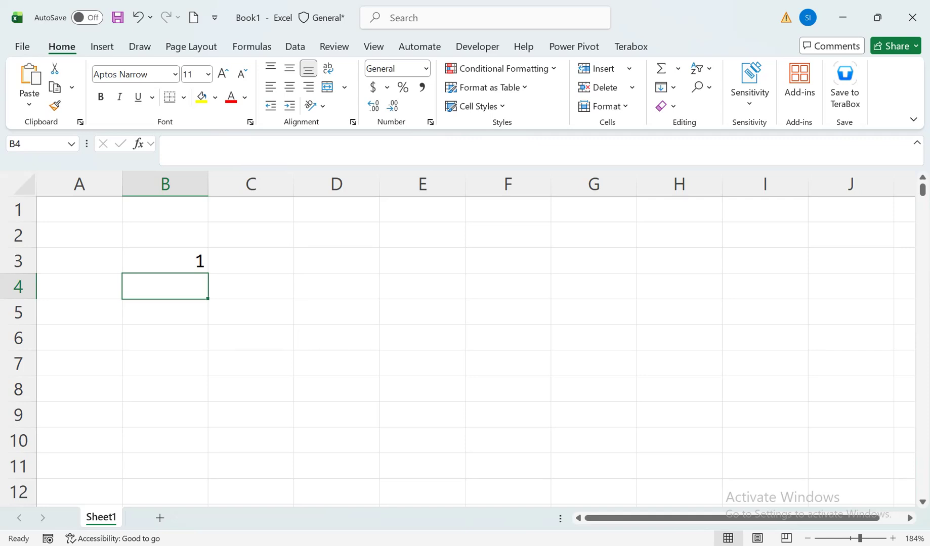
pyautogui.write('1')
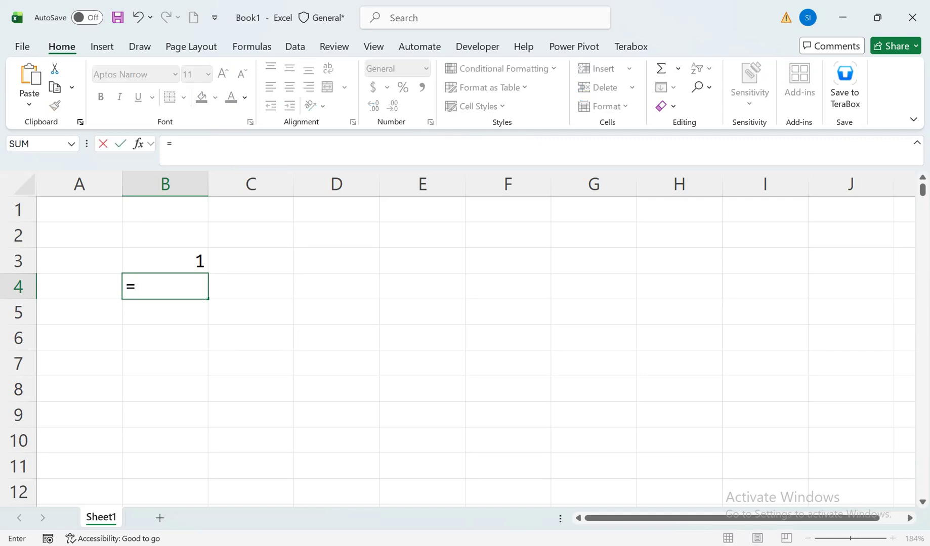
pyautogui.press('Up')
pyautogui.write('+1')
pyautogui.press('Return')
pyautogui.click(165, 286)
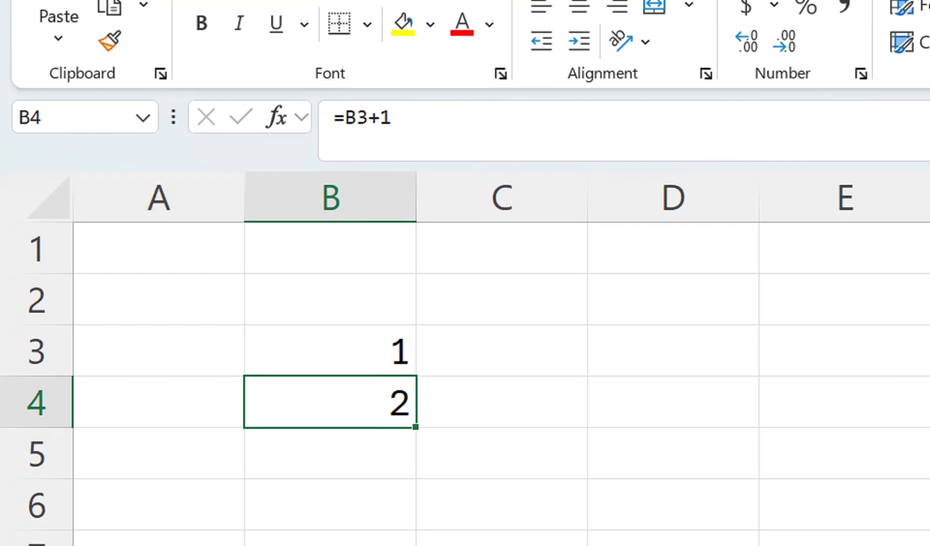
# Try filling the B4 formula down to B5, and undo the fill
pyautogui.hotkey('shift', 'Down')
pyautogui.hotkey('ctrl', 'd')
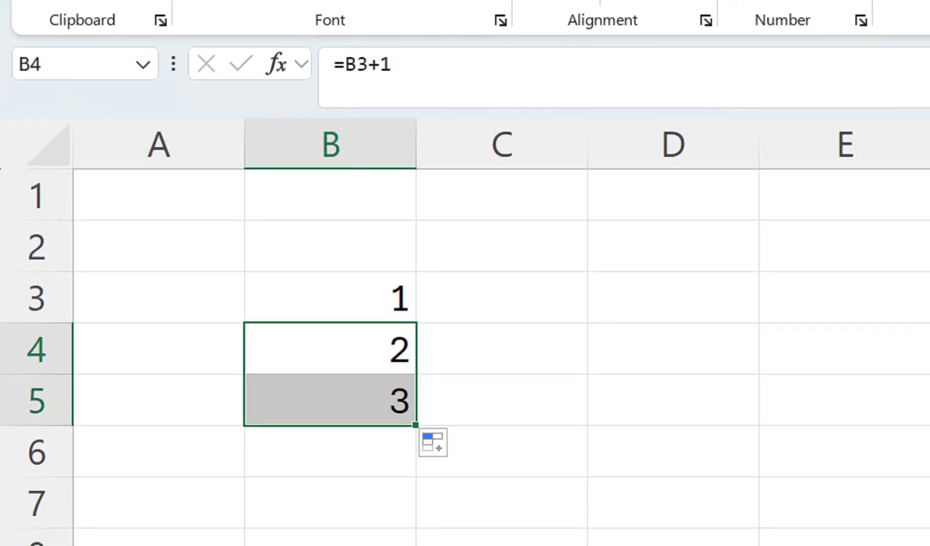
pyautogui.hotkey('ctrl', 'z')
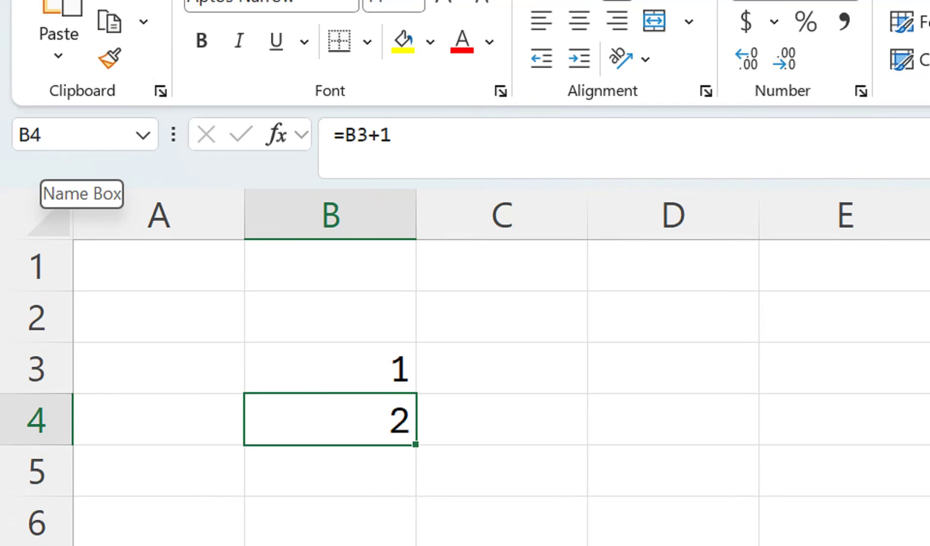
# Select the range from B4 to B1004 by its cell reference and fill the B4 formula down through it
pyautogui.click(46, 135)
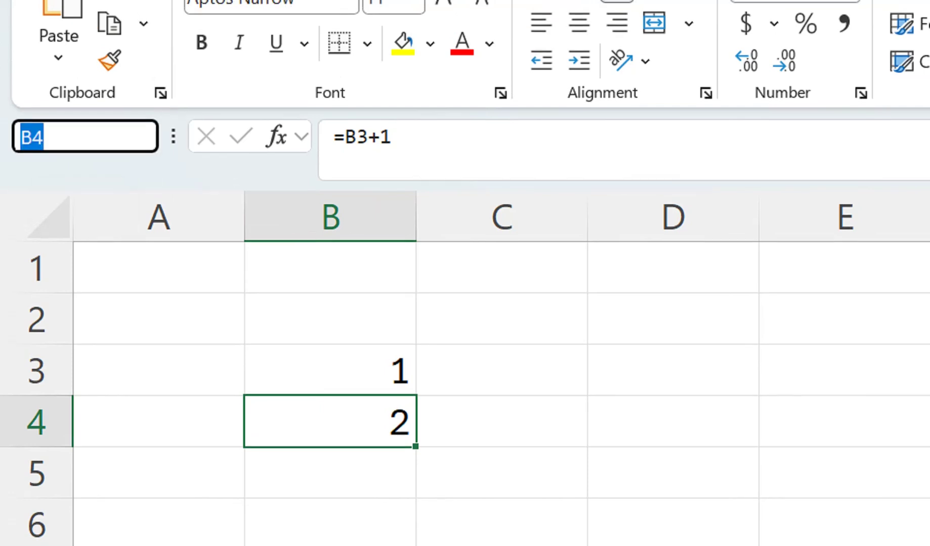
pyautogui.write('B')
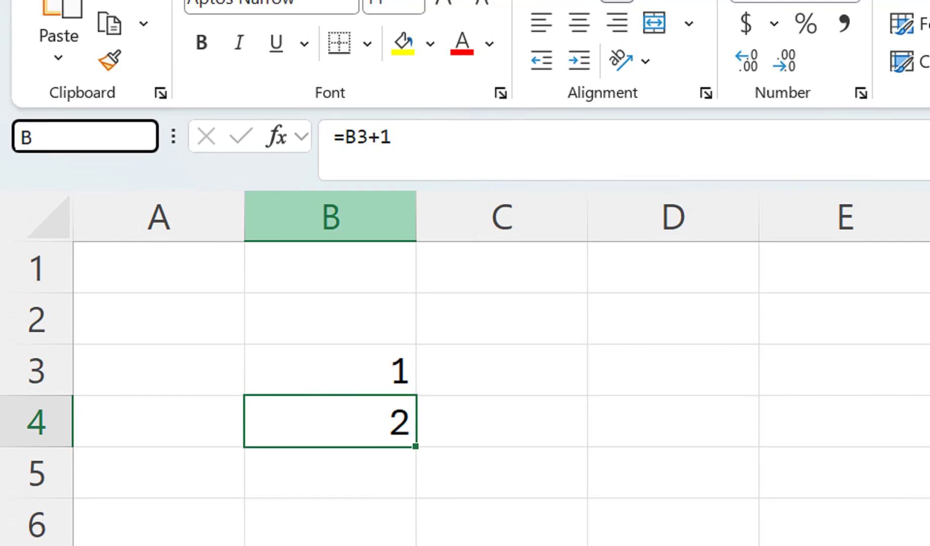
pyautogui.write('1004')
pyautogui.hotkey('shift', 'Return')
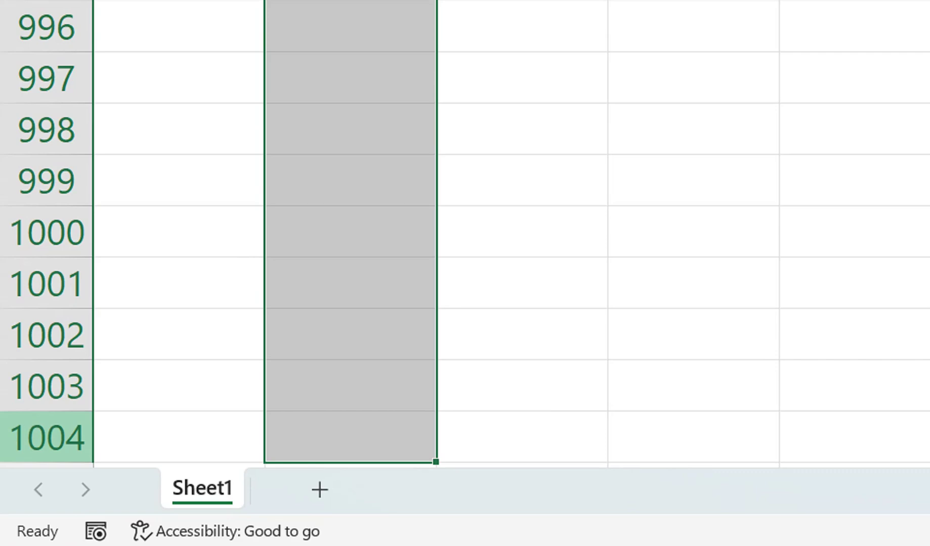
pyautogui.hotkey('ctrl', 'e')
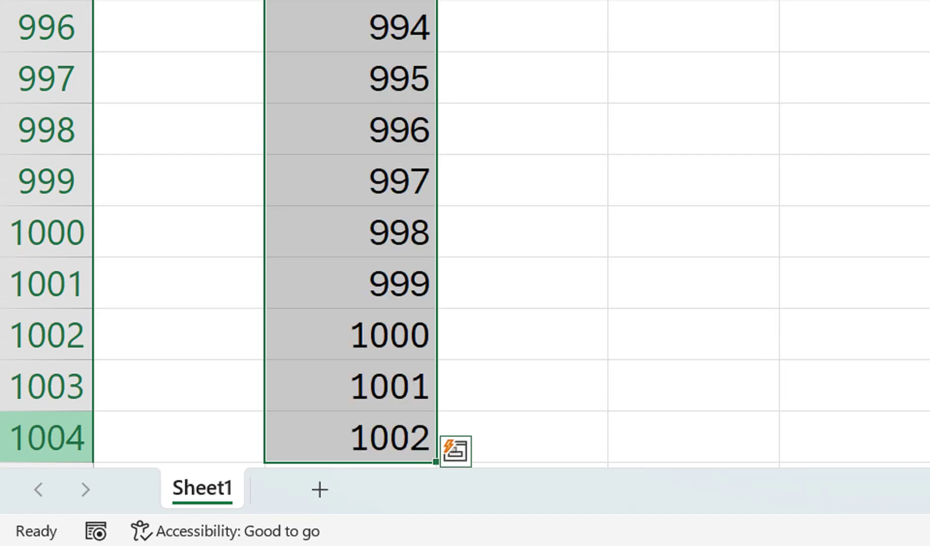
# Clear the surplus numbers past 1000 in cells B1003 and B1004
pyautogui.click(47, 437)
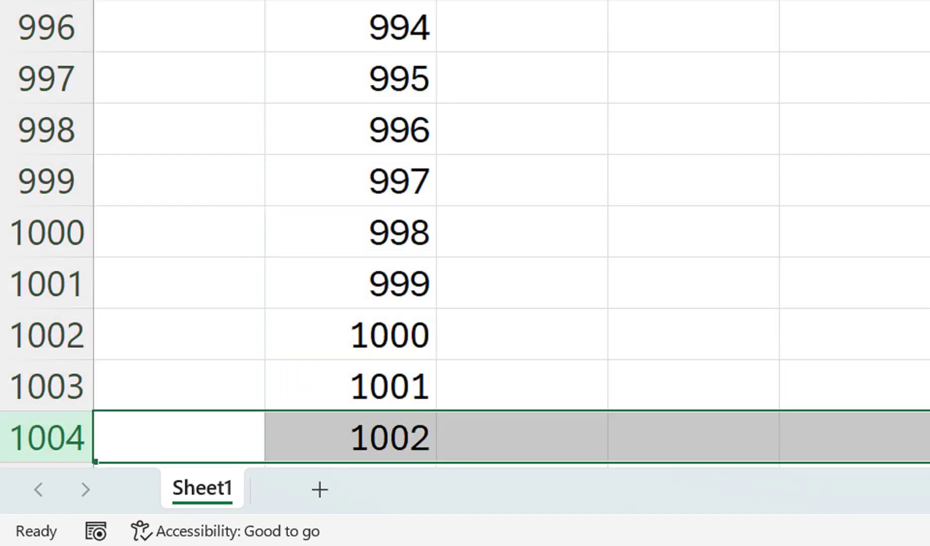
pyautogui.moveTo(350, 386); pyautogui.dragTo(350, 436)
pyautogui.press('Delete')
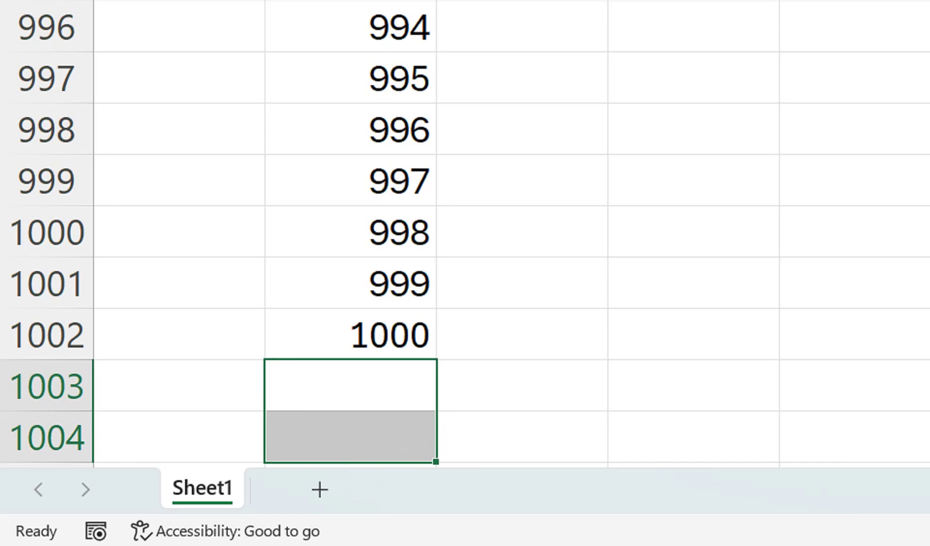
# Clear the formula-based series from B3 to B1002 and return to cell B3
pyautogui.click(350, 334)
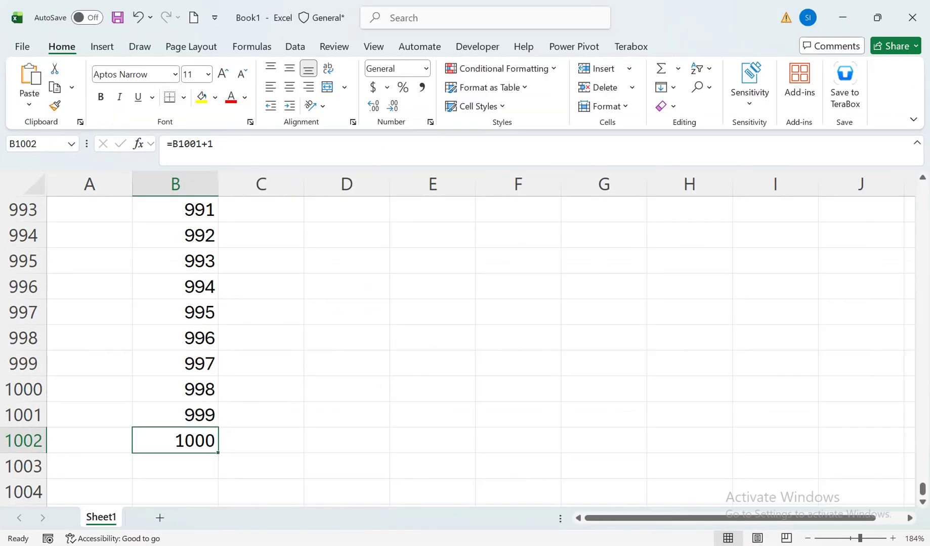
pyautogui.hotkey('ctrl', 'shift', 'Up')
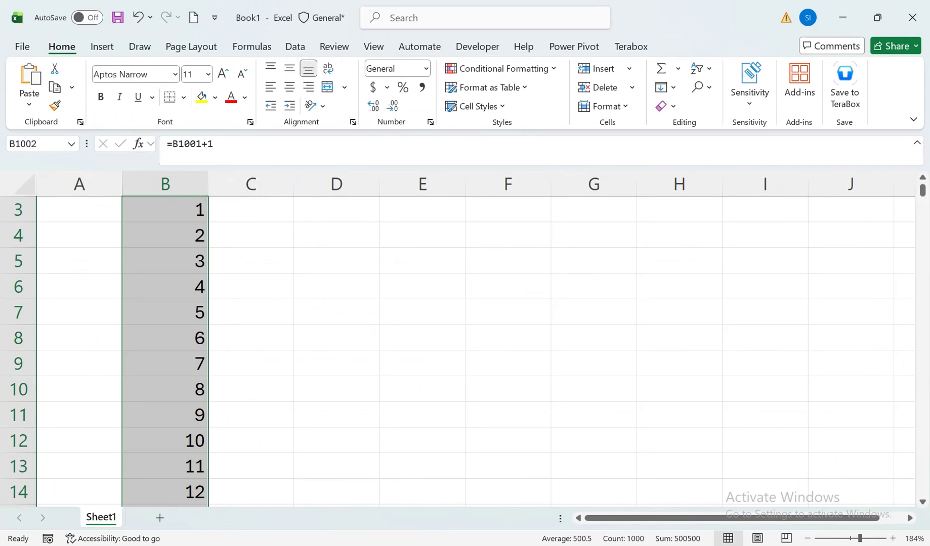
pyautogui.press('Delete')
pyautogui.hotkey('ctrl', 'Up')
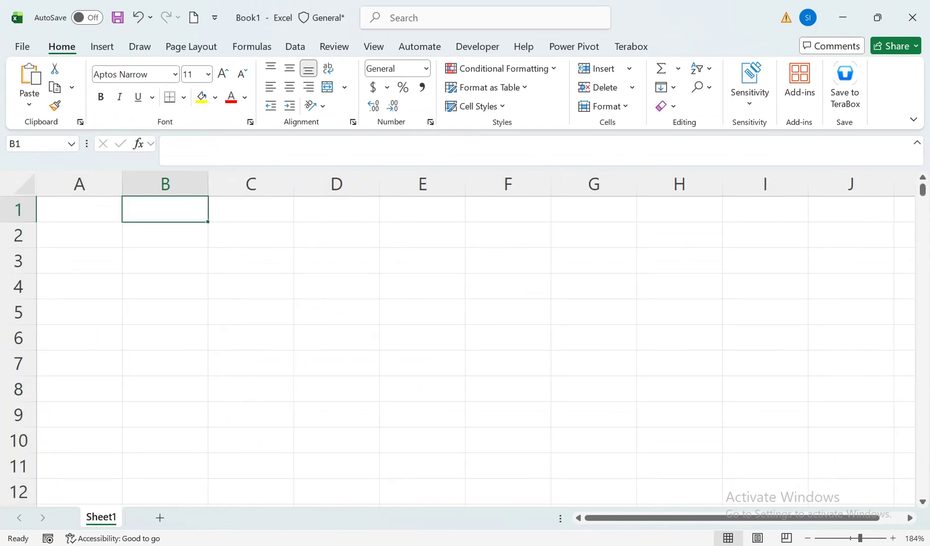
pyautogui.press('Down')
pyautogui.press('Down')
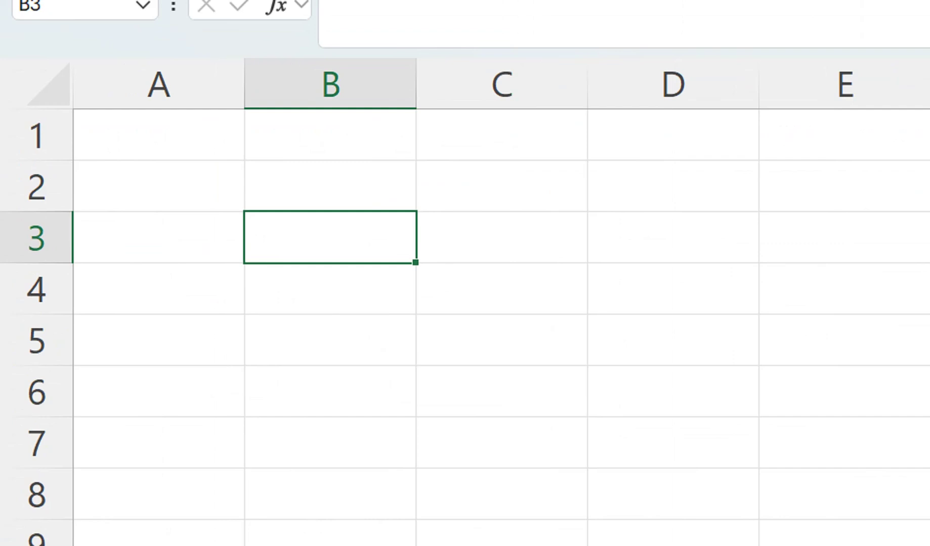
# Enter =SEQUENCE(10000) in cell B3, check the end of the spilled series and return to B3
pyautogui.write('=seq')
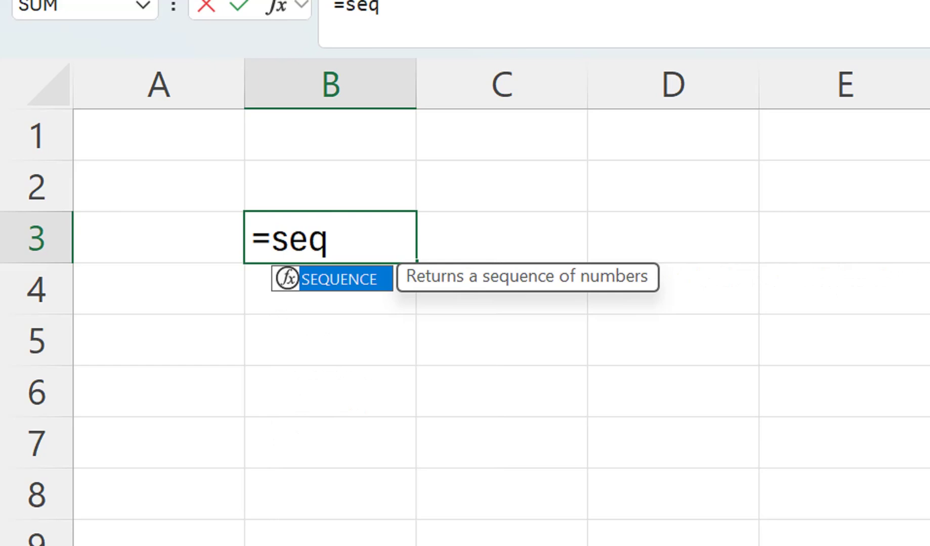
pyautogui.press('Tab')
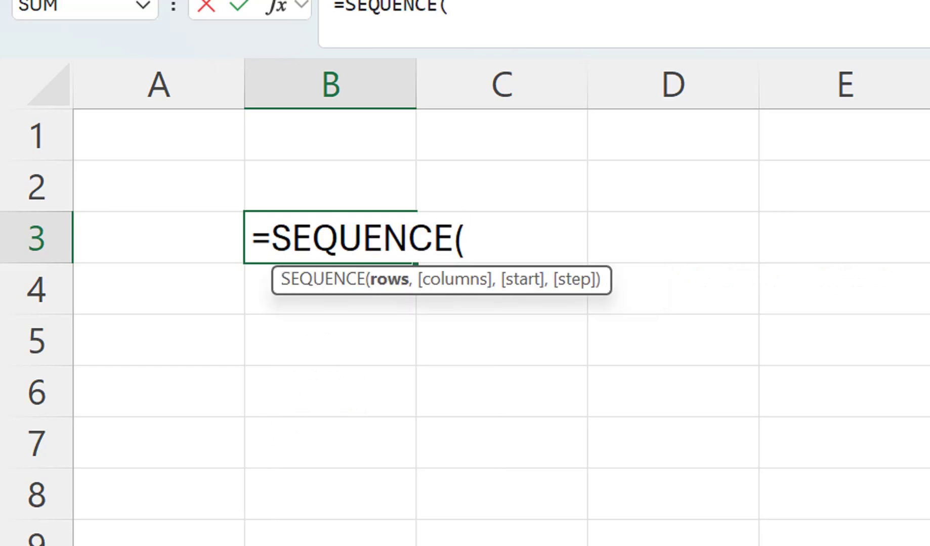
pyautogui.write('10000')
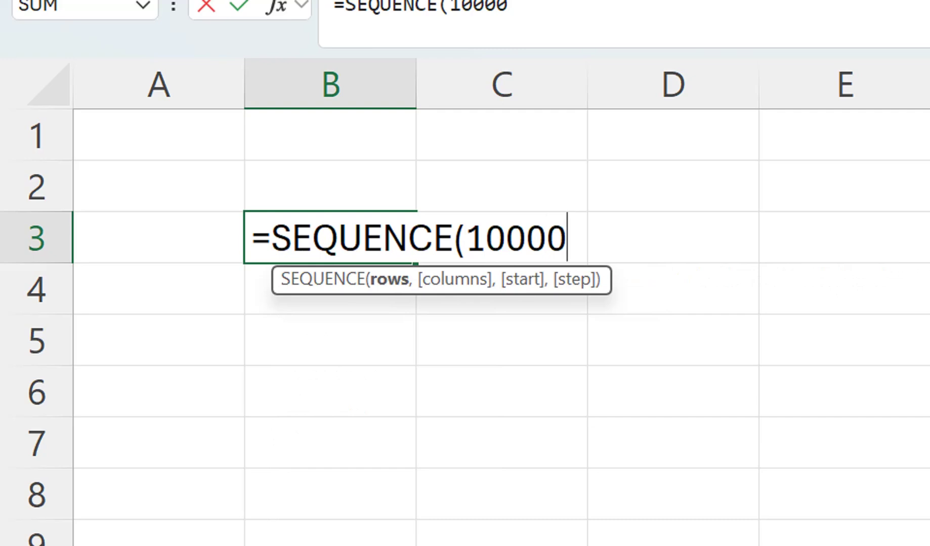
pyautogui.write(')')
pyautogui.press('Return')
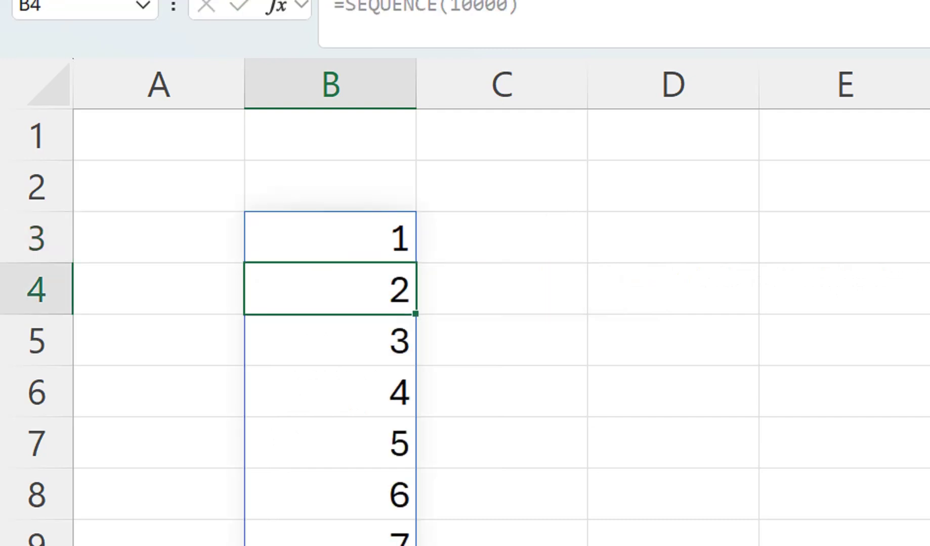
pyautogui.press('Up')
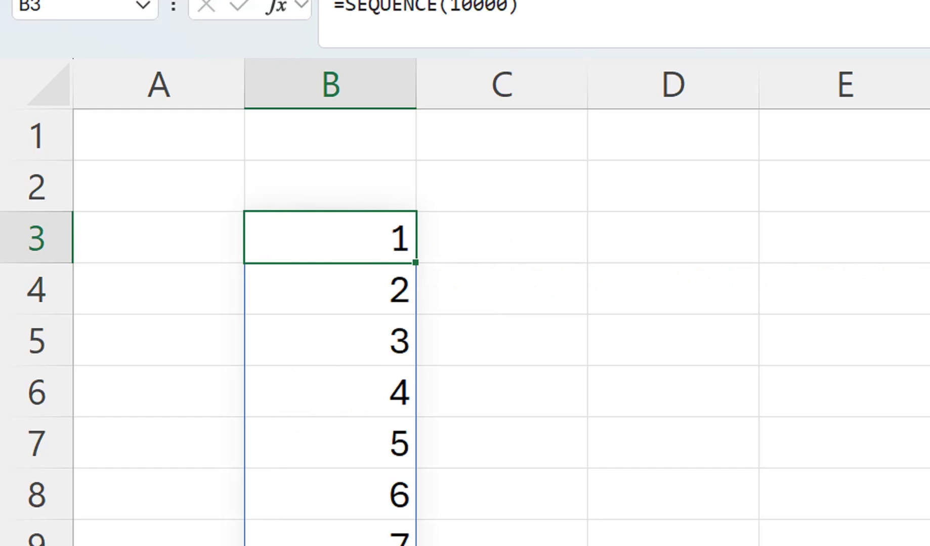
pyautogui.hotkey('ctrl', 'Down')
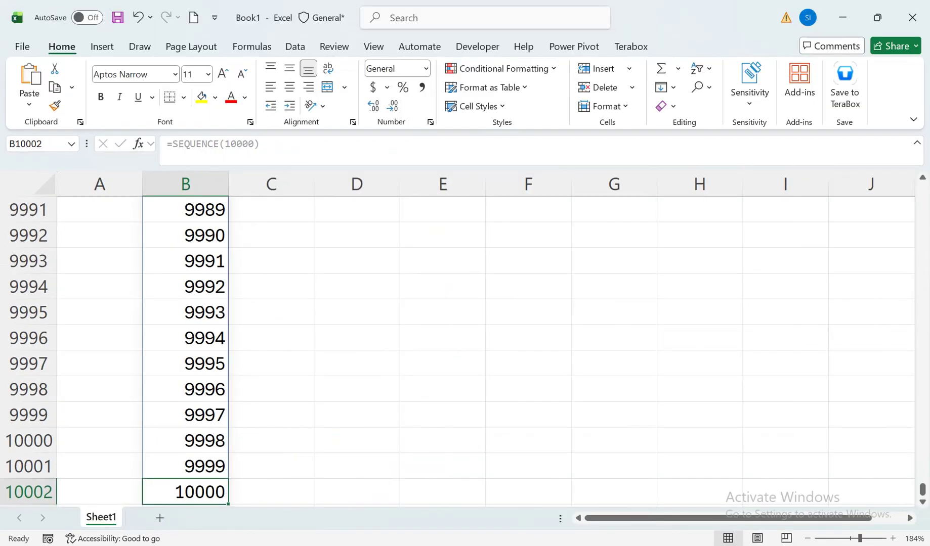
pyautogui.hotkey('ctrl', 'Up')
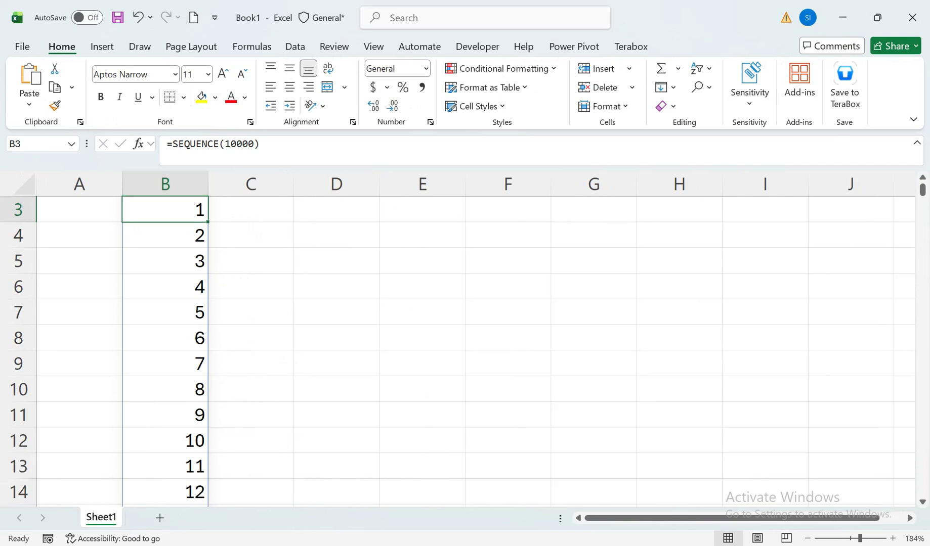
# Convert the spilled SEQUENCE results from B3 to B10002 into static values by copying and pasting them in place as values
pyautogui.hotkey('ctrl', 'shift', 'Down')
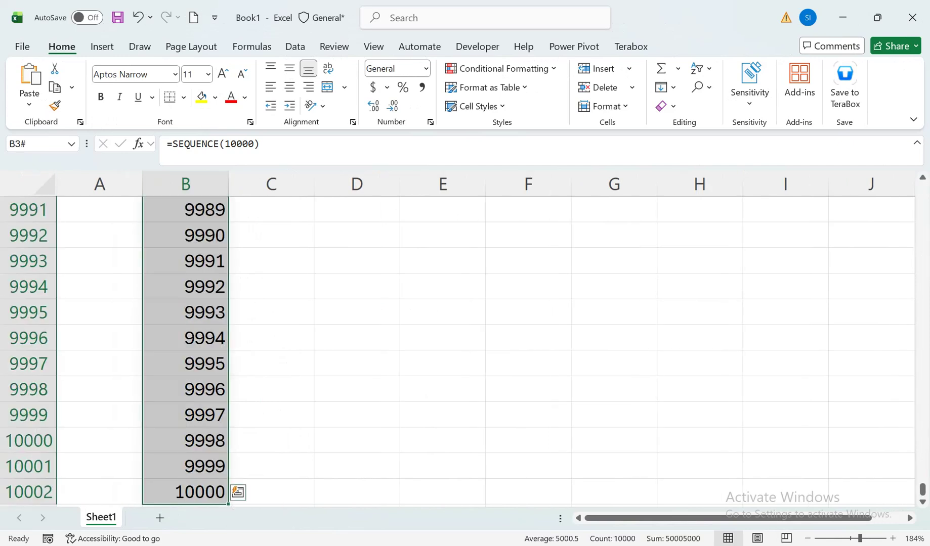
pyautogui.hotkey('ctrl', 'c')
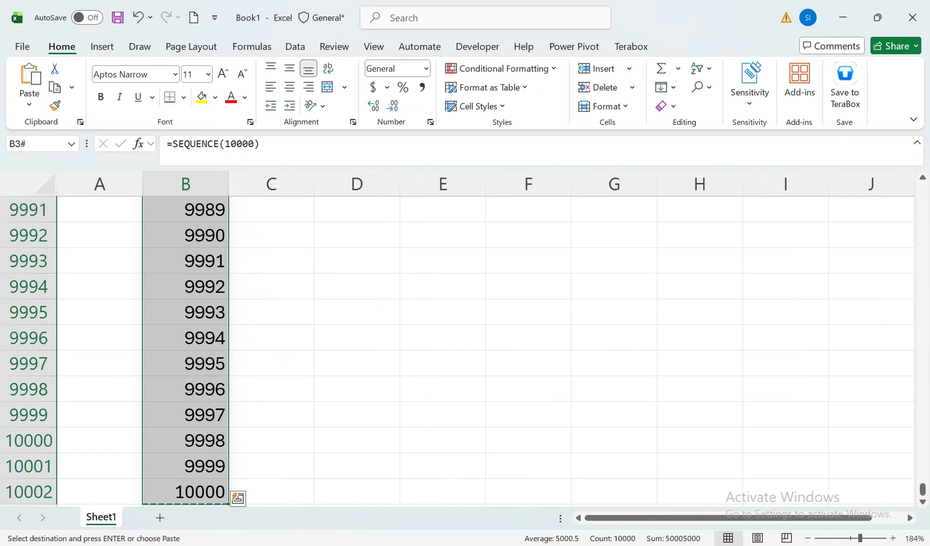
pyautogui.click(29, 104)
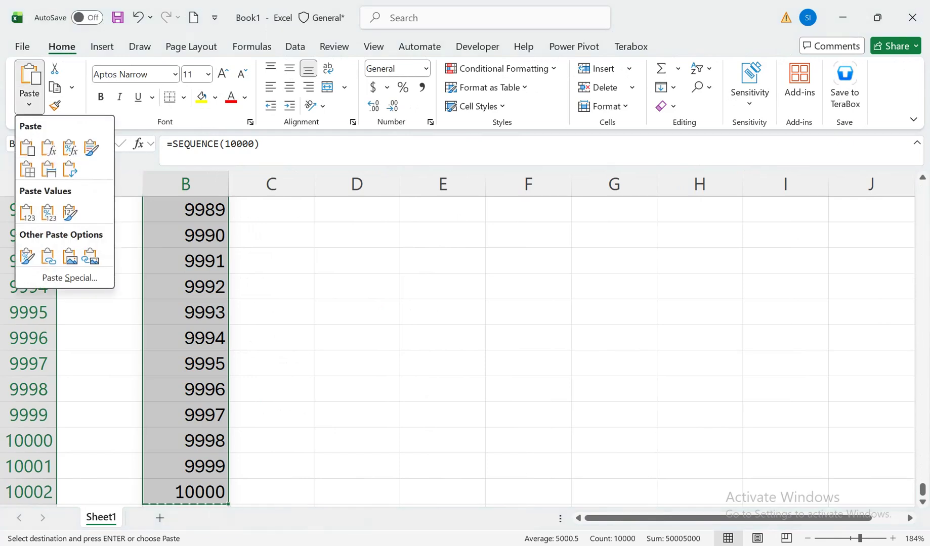
pyautogui.click(27, 213)
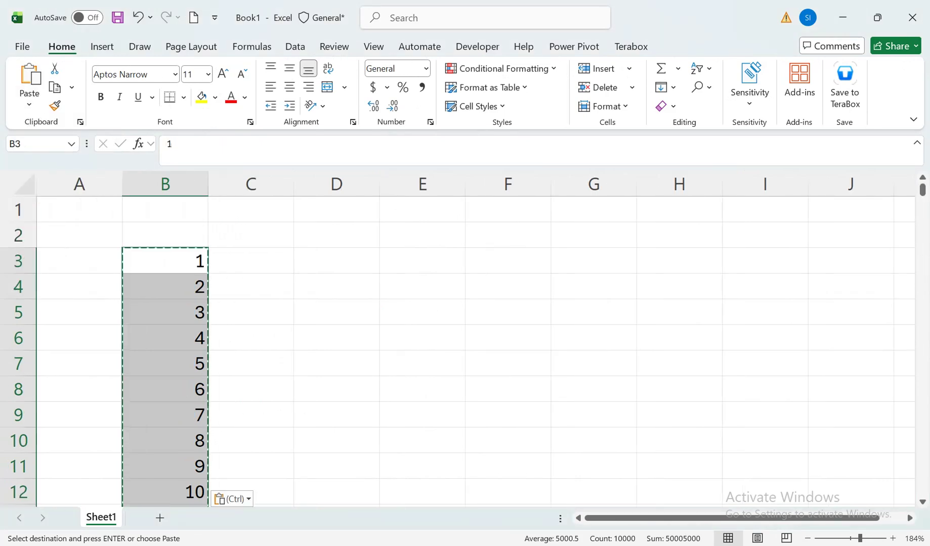
# Enter the placeholder text "asa" in cell C3, clear it again and return to cell B3
pyautogui.press('Right')
pyautogui.write('asa')
pyautogui.press('Down')
pyautogui.press('Down')
pyautogui.press('Up')
pyautogui.press('Up')
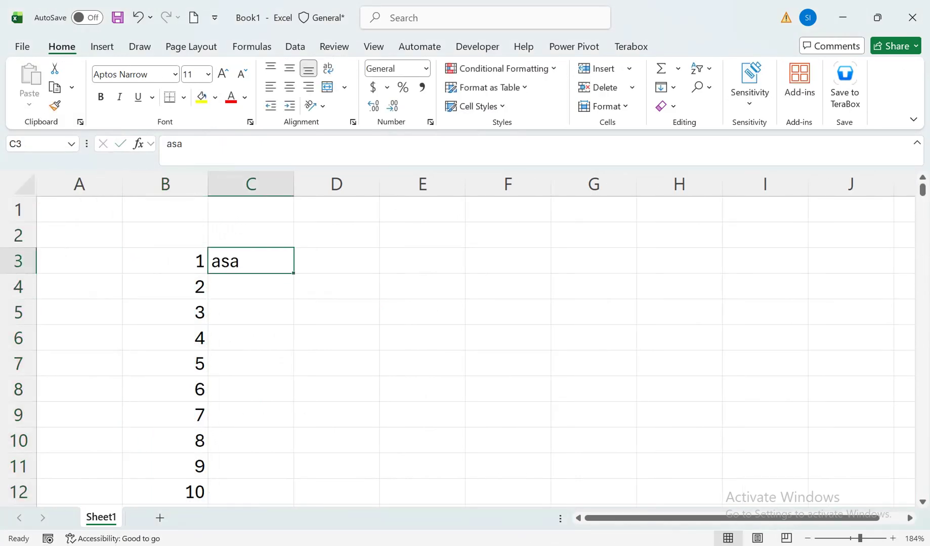
pyautogui.press('Delete')
pyautogui.press('Left')
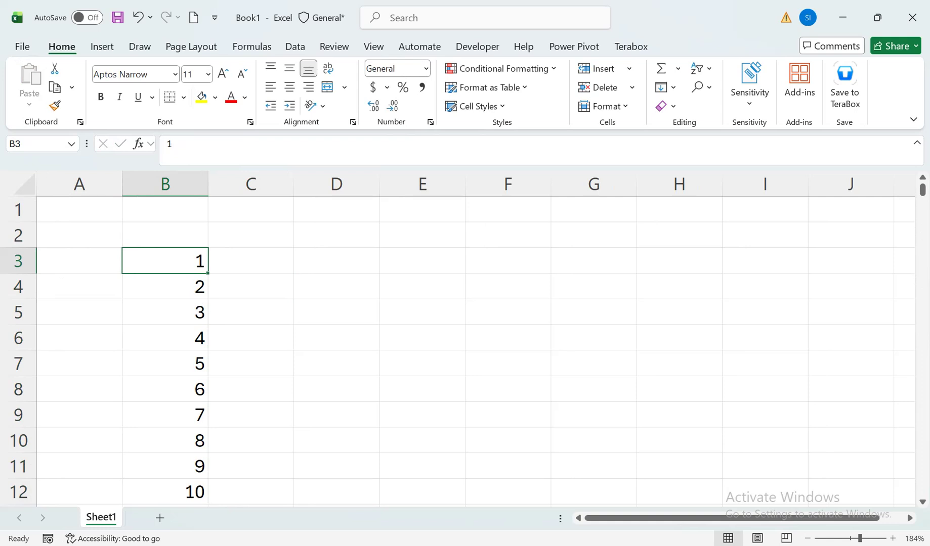
# Clear the whole number series from B3 downward and return to cell B3
pyautogui.hotkey('ctrl', 'shift', 'Down')
pyautogui.press('Delete')
pyautogui.hotkey('ctrl', 'BackSpace')
pyautogui.hotkey('ctrl', 'Up')
pyautogui.press('Right')
pyautogui.press('Down')
pyautogui.press('Down')
pyautogui.press('Left')
# Enter the headers S# in B3 and Name in C3, with a first person's name in C4
pyautogui.write('S')
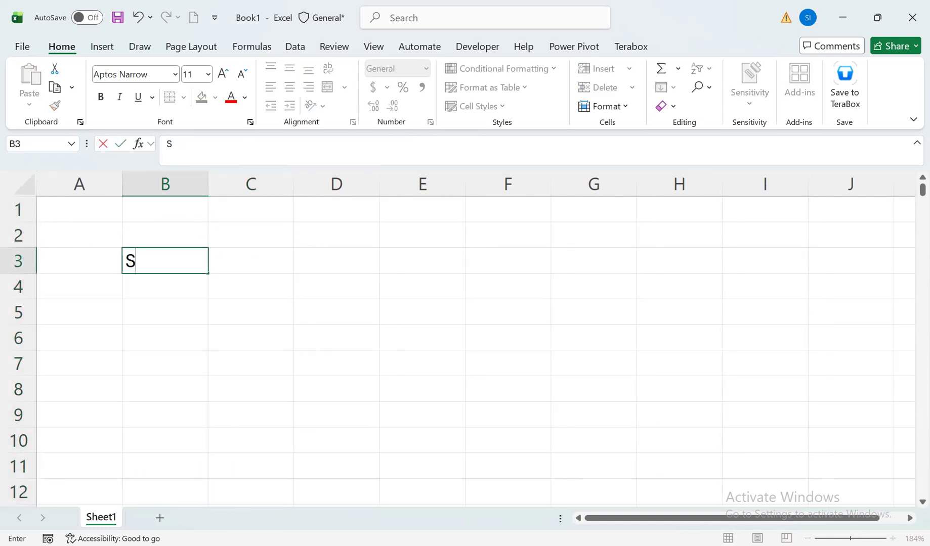
pyautogui.write('#')
pyautogui.press('Tab')
pyautogui.write('Name')
pyautogui.press('Tab')
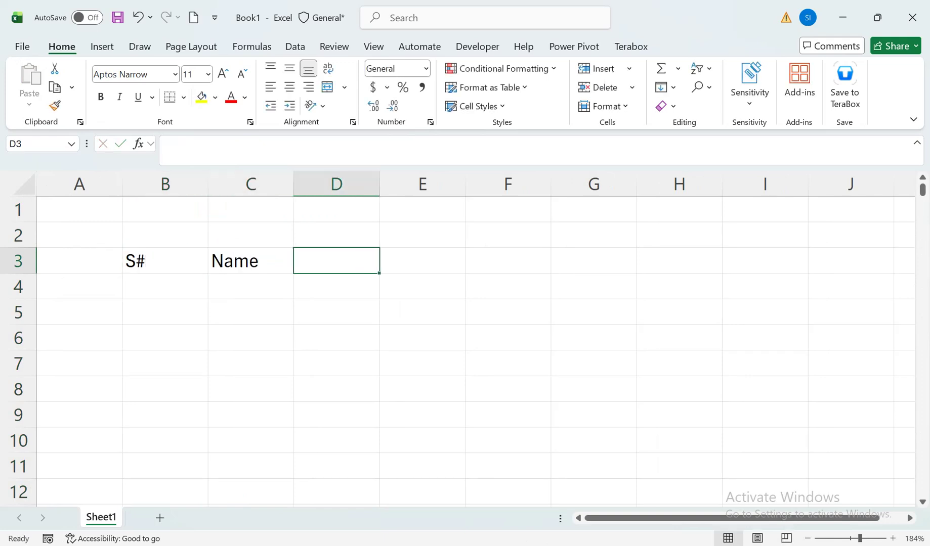
pyautogui.press('Down')
pyautogui.press('Left')
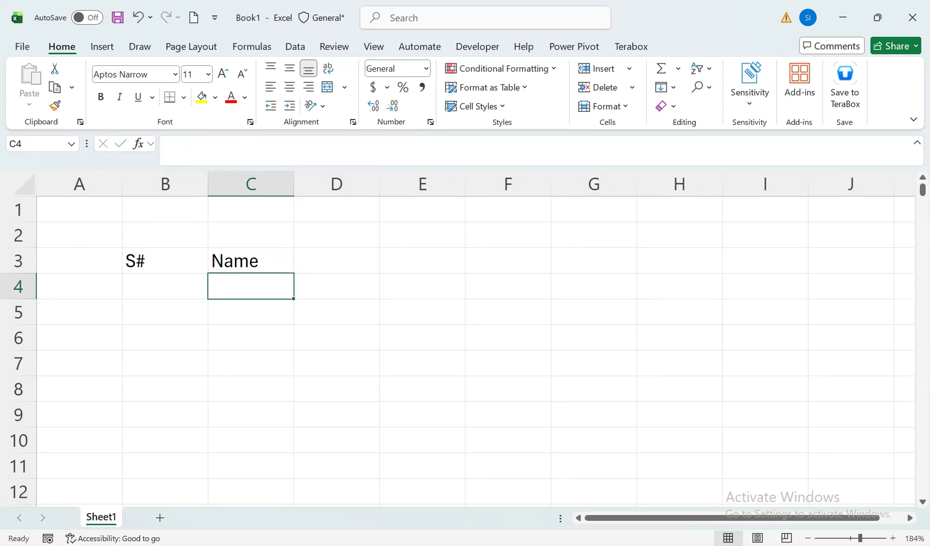
pyautogui.write('Ahmed')
pyautogui.press('Return')
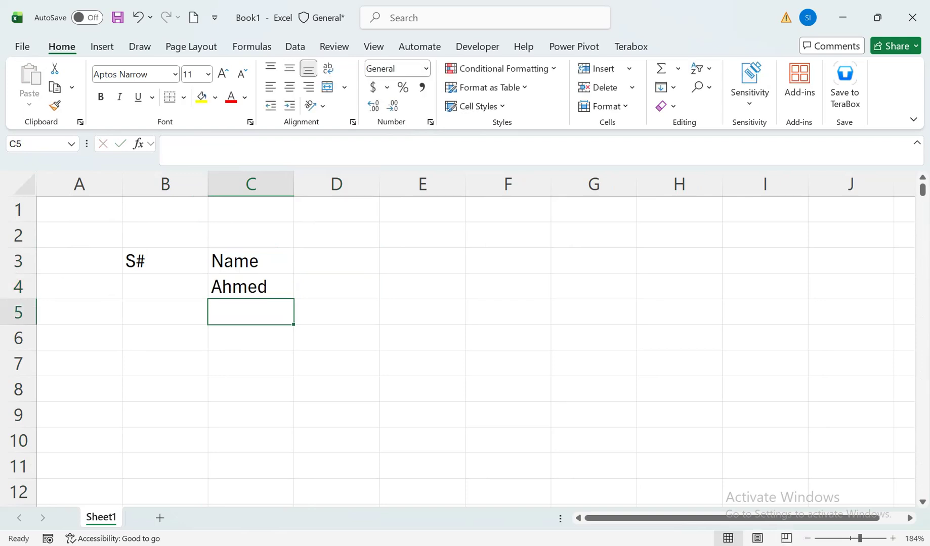
# Enter the formula =IF(C4="","",ROW()-3) in cell B4
pyautogui.press('Up')
pyautogui.press('Left')
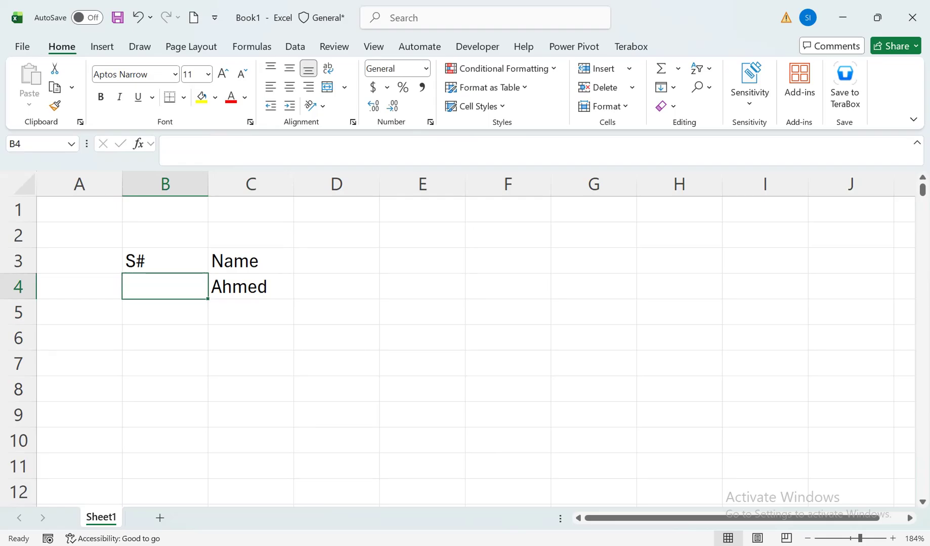
pyautogui.write('=if')
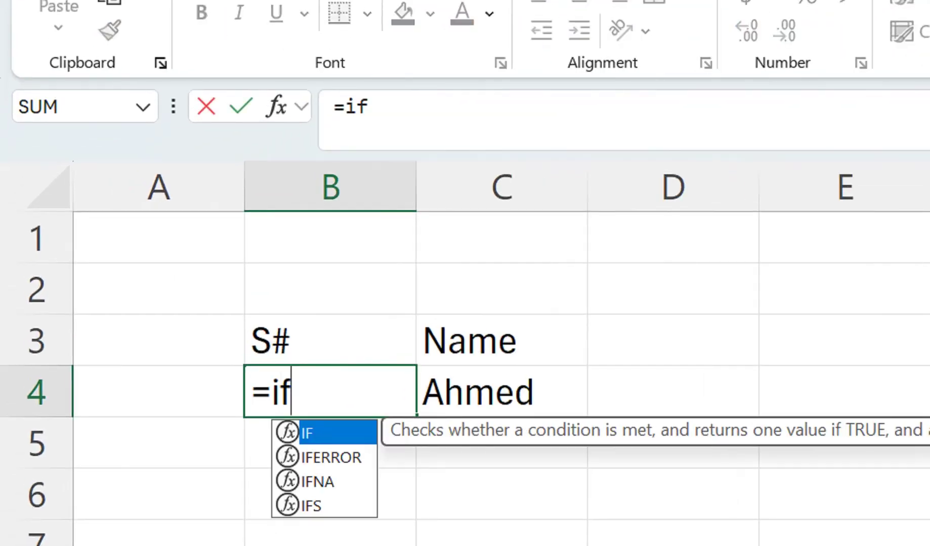
pyautogui.press('Tab')
pyautogui.click(501, 391)
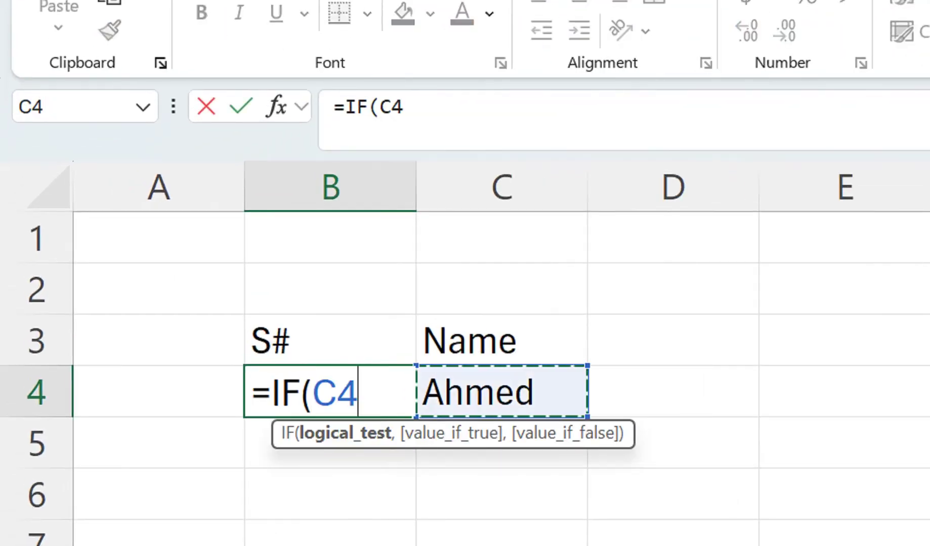
pyautogui.write('=""')
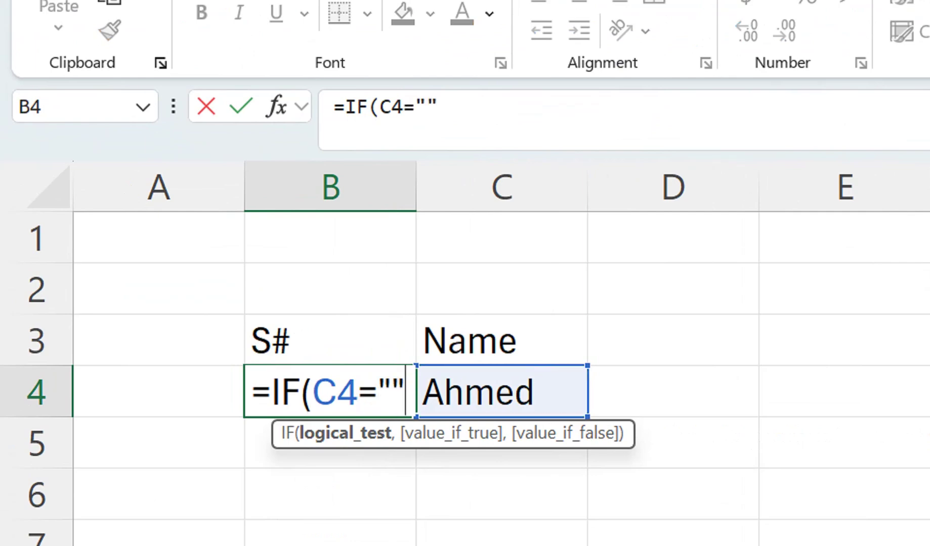
pyautogui.write(',"",')
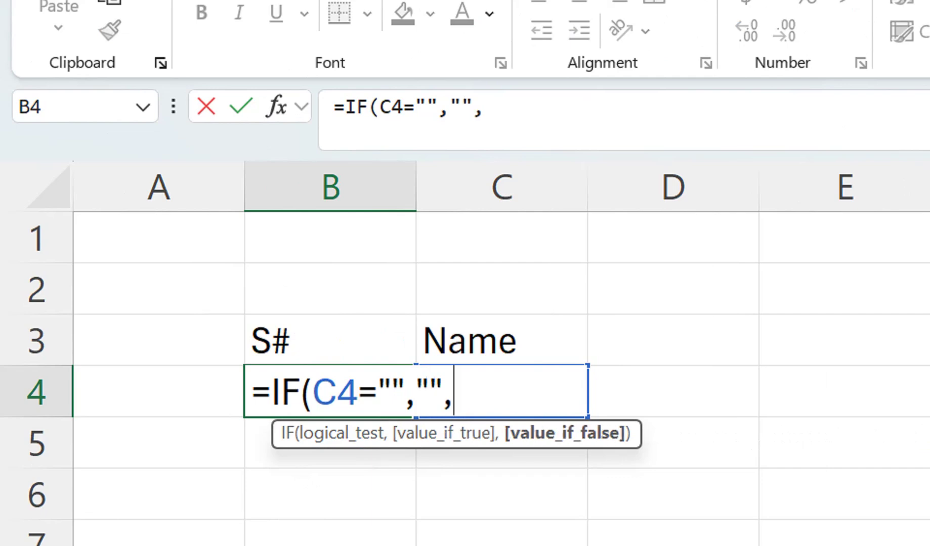
pyautogui.write('1')
pyautogui.press('BackSpace')
pyautogui.write('row()')
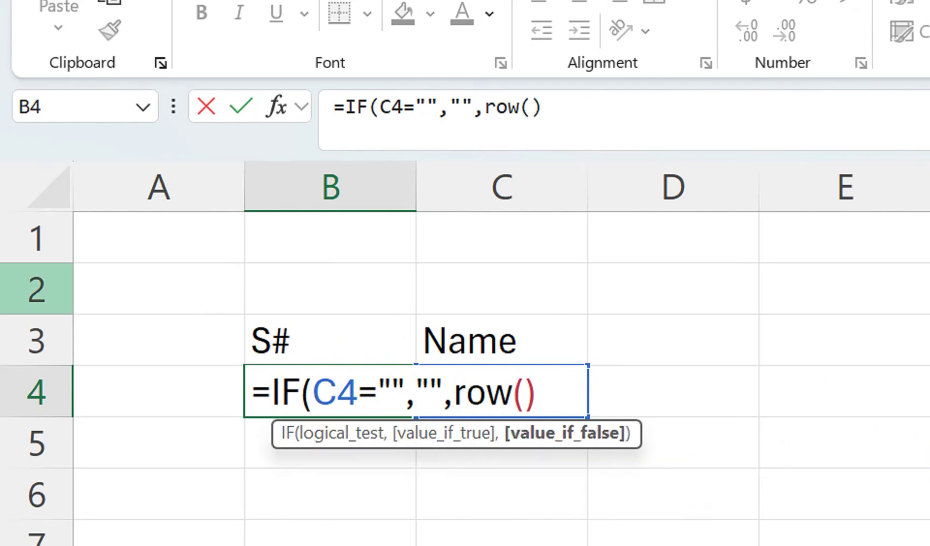
pyautogui.write('-3)')
pyautogui.press('Return')
# Fill the B4 formula down column B to beyond row 11
pyautogui.click(329, 392)
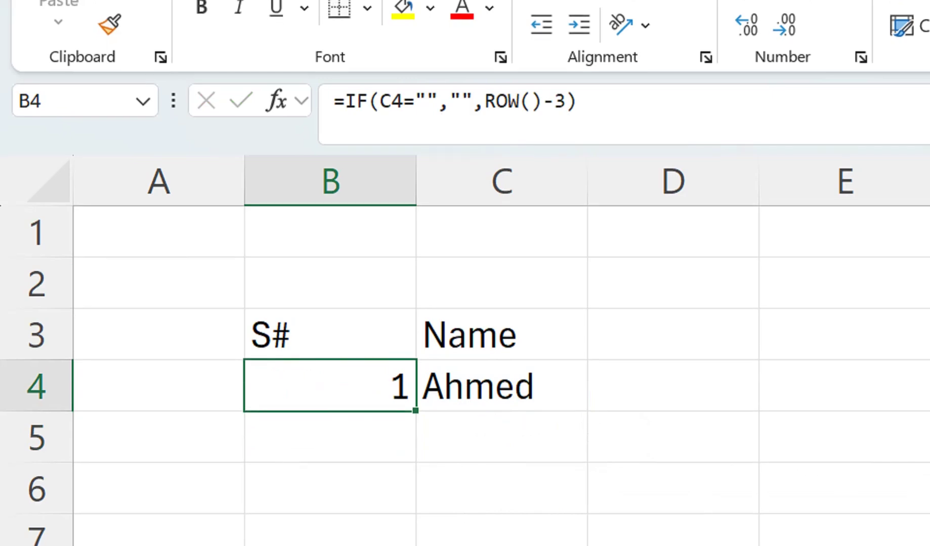
pyautogui.hotkey('shift', 'Down')
pyautogui.hotkey('shift', 'Down')
pyautogui.hotkey('shift', 'Down')
pyautogui.hotkey('shift', 'Down')
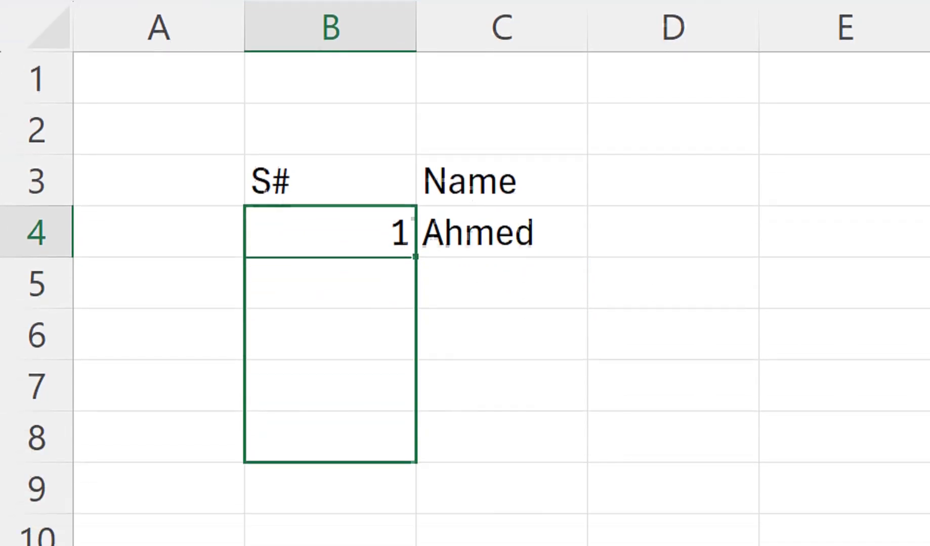
pyautogui.moveTo(415, 450); pyautogui.dragTo(415, 545)
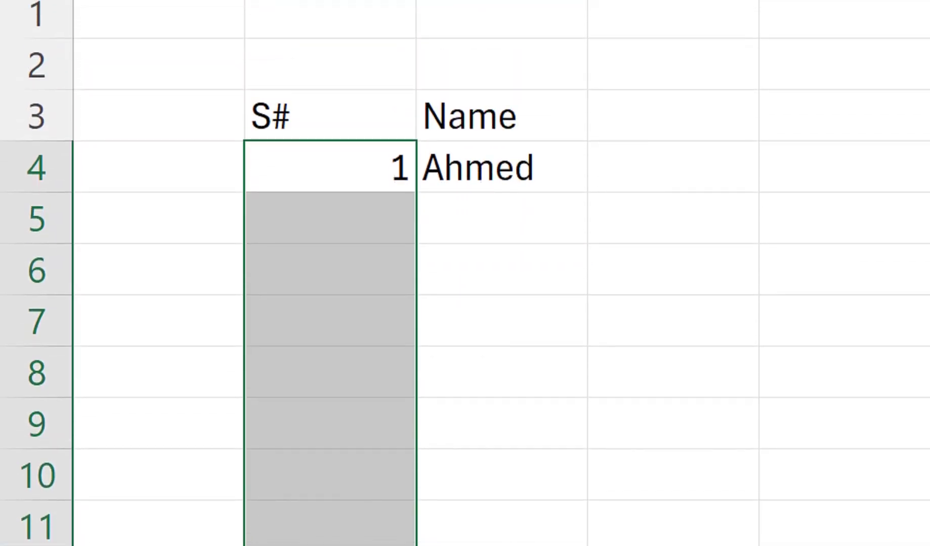
# Enter five more people's first names in cells C5 to C9 under the Name header
pyautogui.click(501, 217)
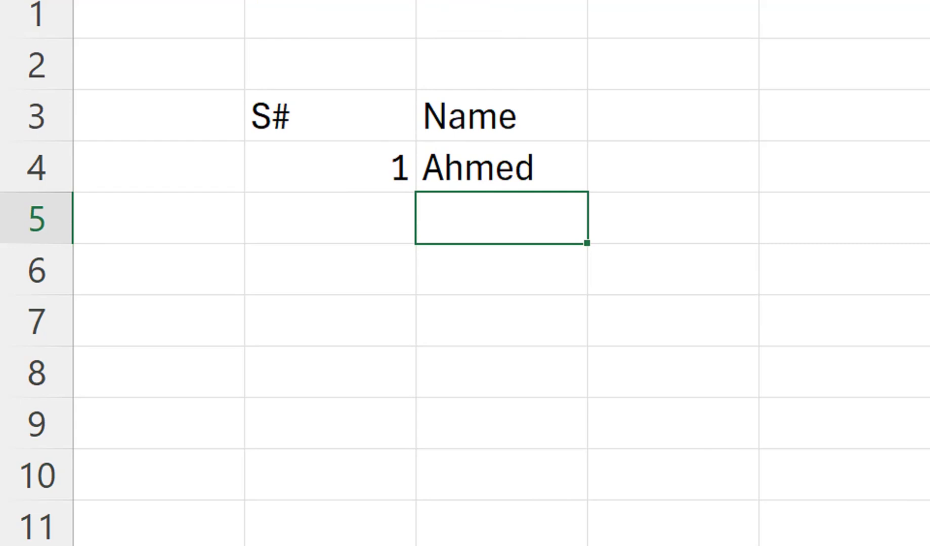
pyautogui.write('Rehan')
pyautogui.press('Return')
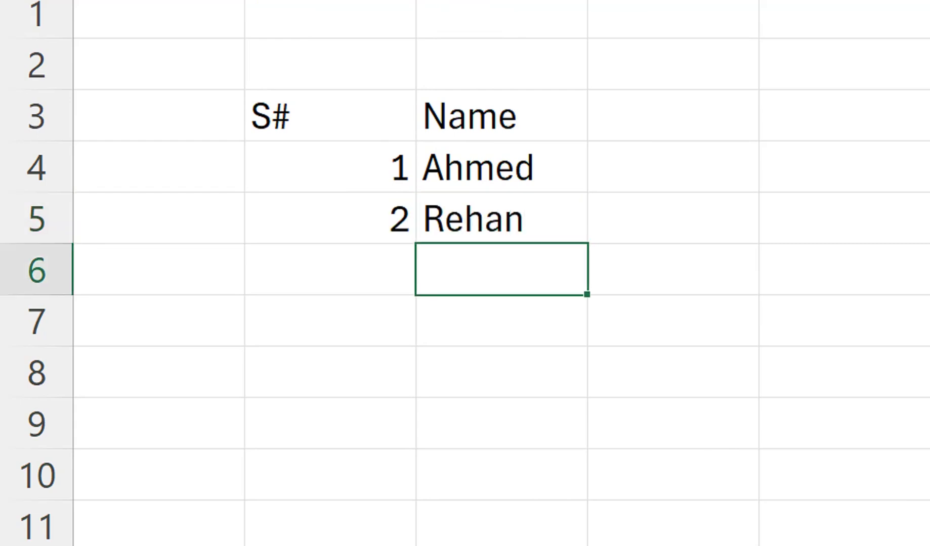
pyautogui.write('Hammad')
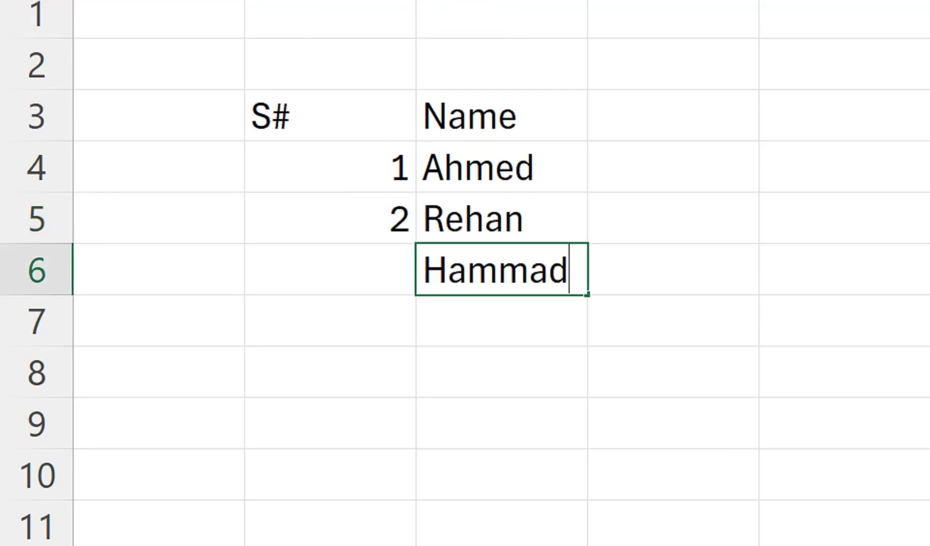
pyautogui.press('Return')
pyautogui.write('Farhan')
pyautogui.press('Return')
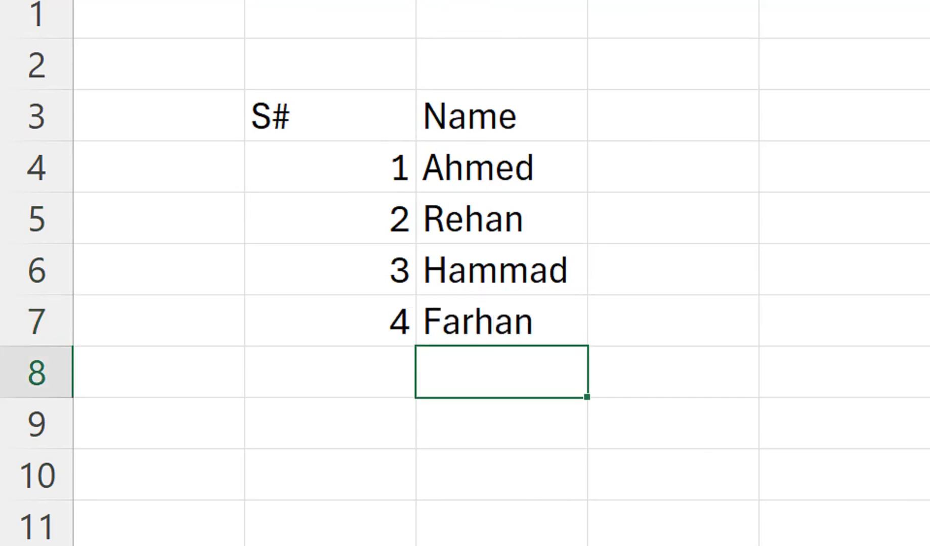
pyautogui.write('Noman')
pyautogui.press('Return')
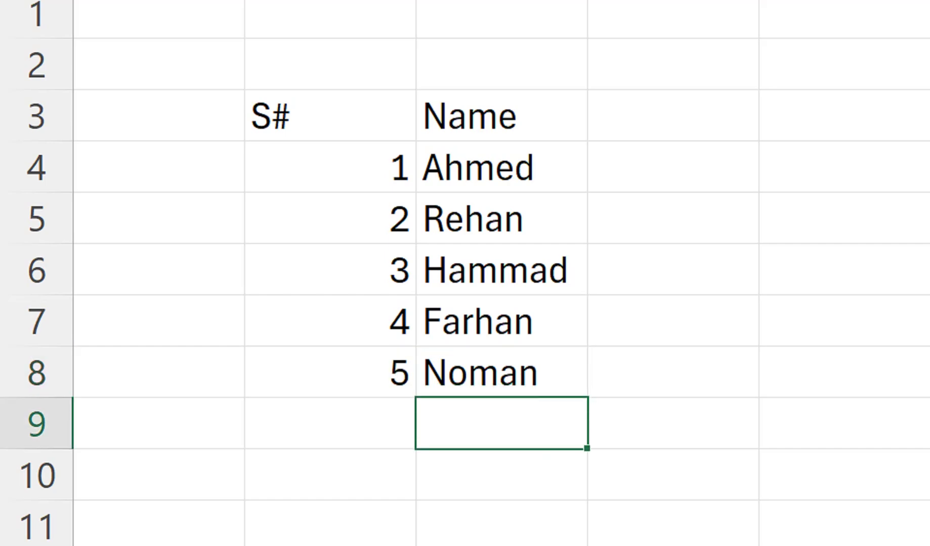
pyautogui.write('Ansh')
pyautogui.write('ra')
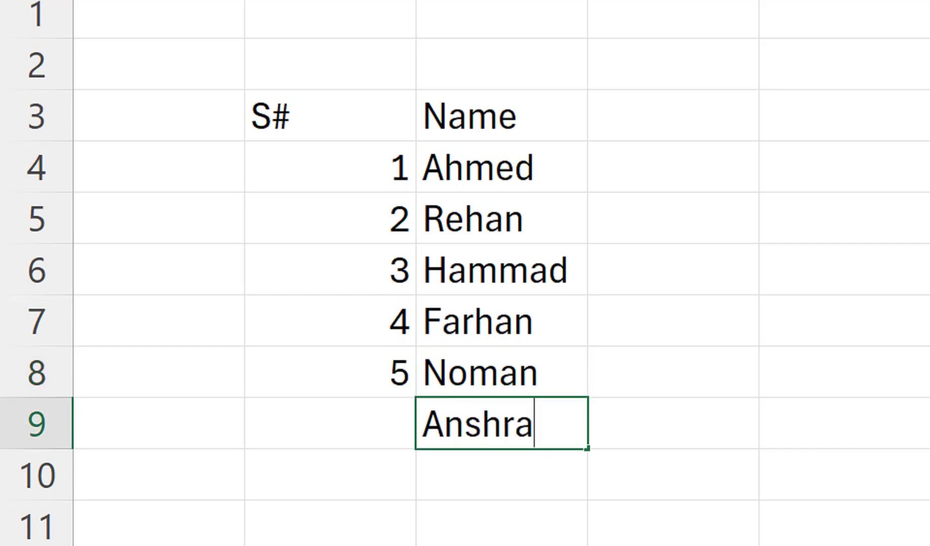
pyautogui.press('Return')
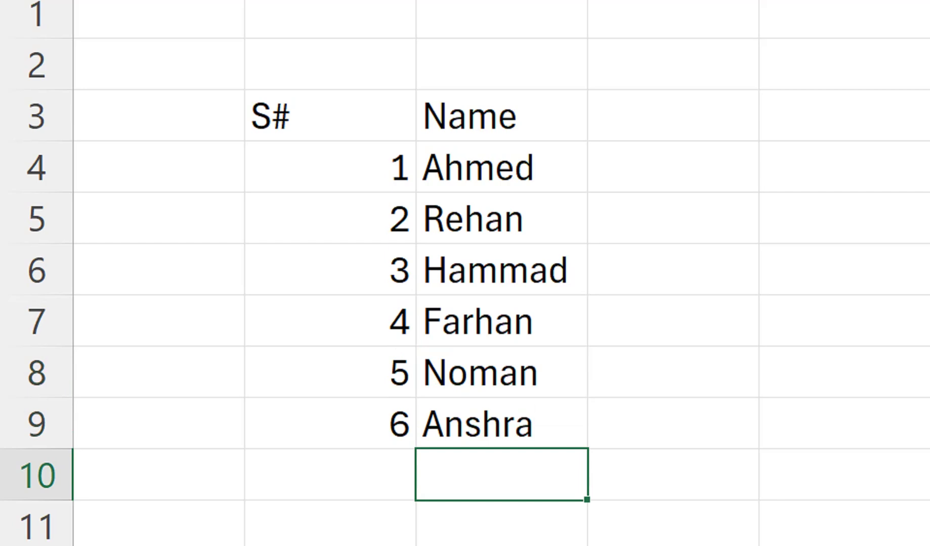
# Delete rows 5 and 6 from the list and check the serial numbers and formula in B5 to B7
pyautogui.moveTo(35, 219); pyautogui.dragTo(35, 283)
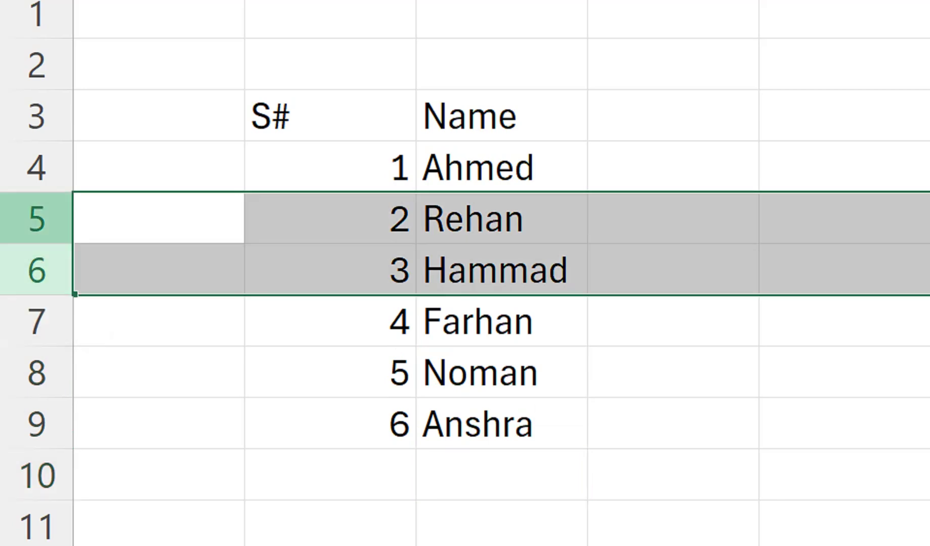
pyautogui.rightClick(35, 283)
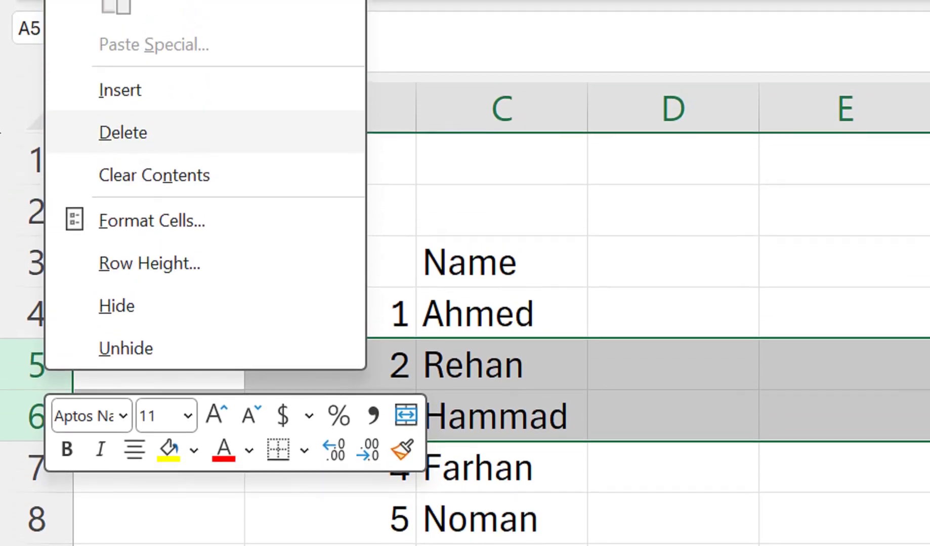
pyautogui.click(123, 43)
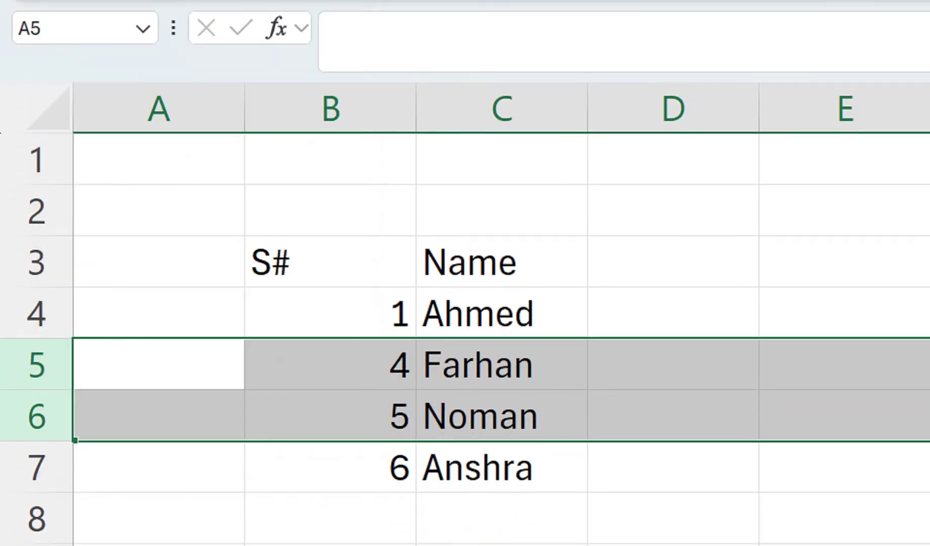
pyautogui.moveTo(329, 365); pyautogui.dragTo(329, 416)
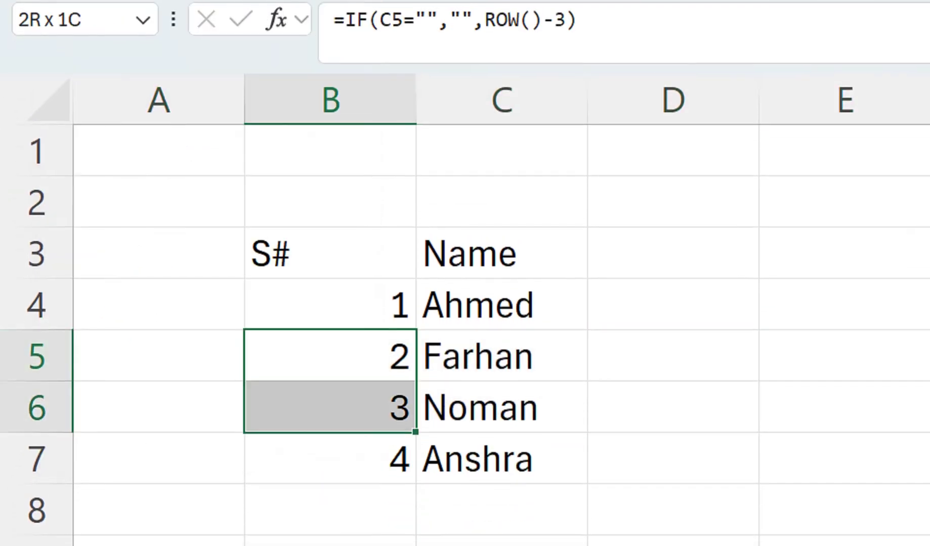
pyautogui.moveTo(416, 441); pyautogui.dragTo(416, 488)
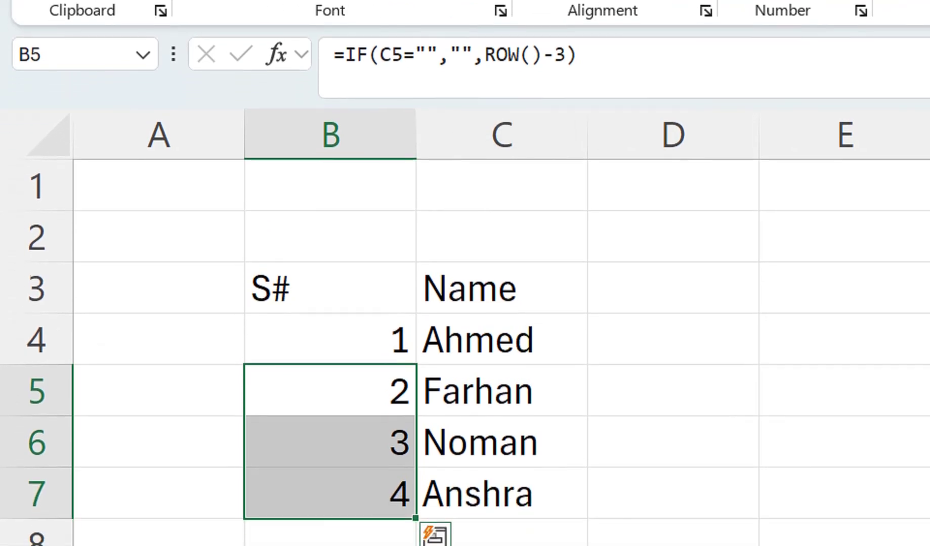
pyautogui.click(158, 362)
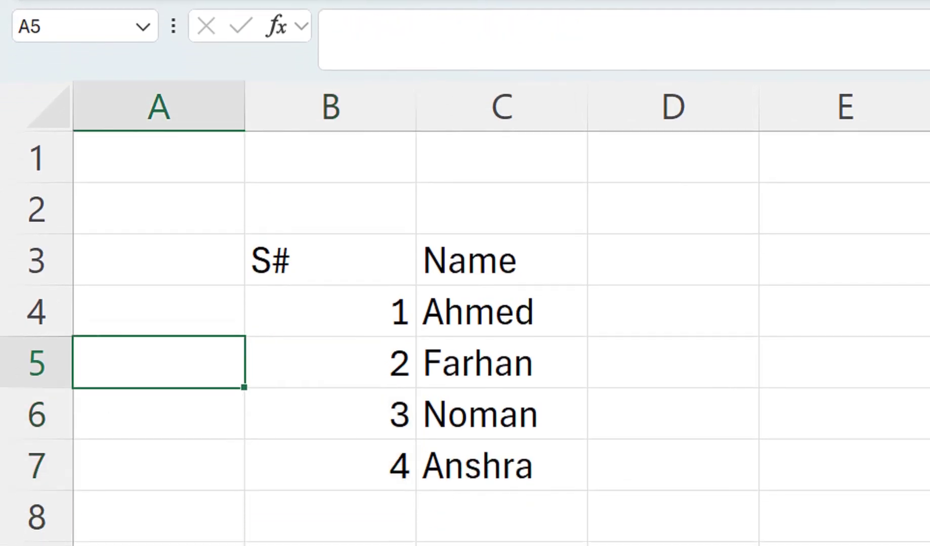
pyautogui.click(501, 362)
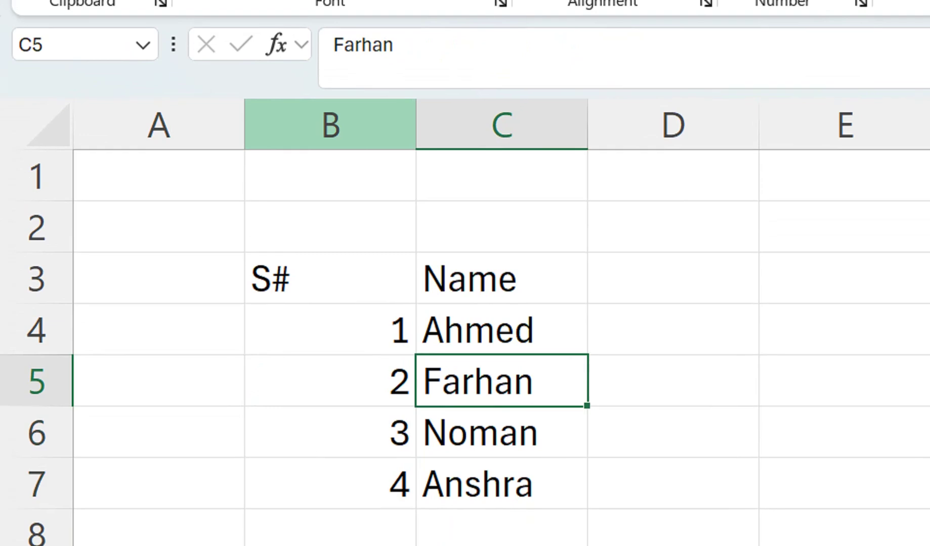
# Centre the contents of column B horizontally
pyautogui.click(330, 124)
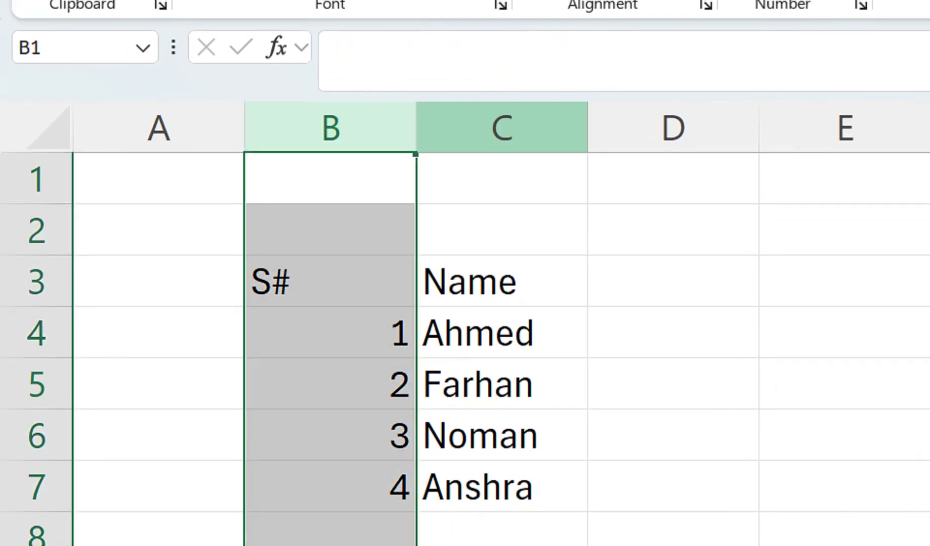
pyautogui.hotkey('alt', 'h')
pyautogui.press('a')
pyautogui.press('c')
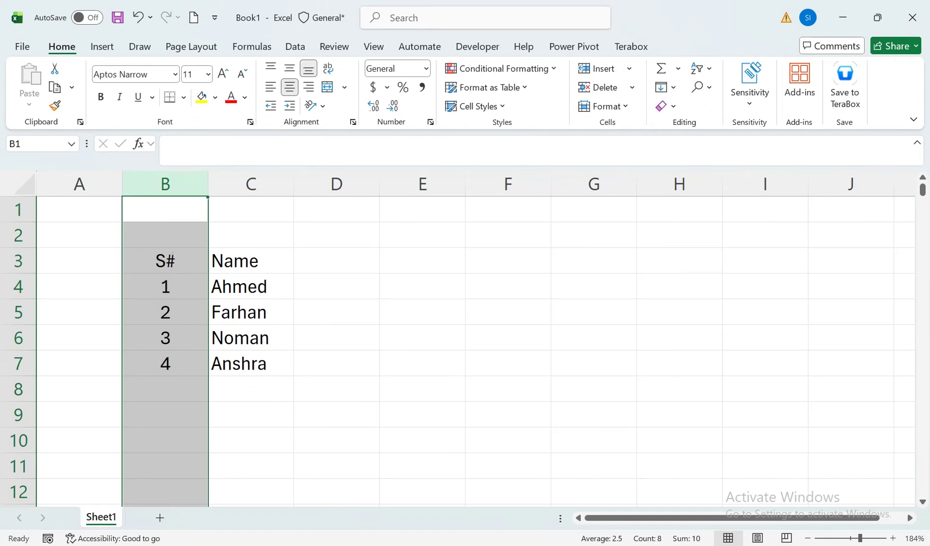
# Fill the B7 formula down to B12 and enter a person's first name in C8
pyautogui.click(164, 363)
pyautogui.moveTo(208, 376); pyautogui.dragTo(197, 501)
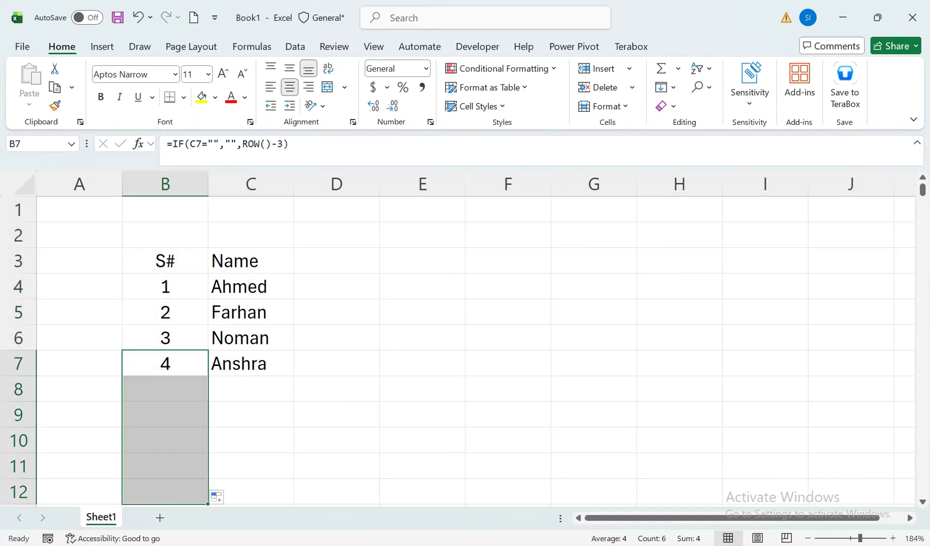
pyautogui.click(250, 389)
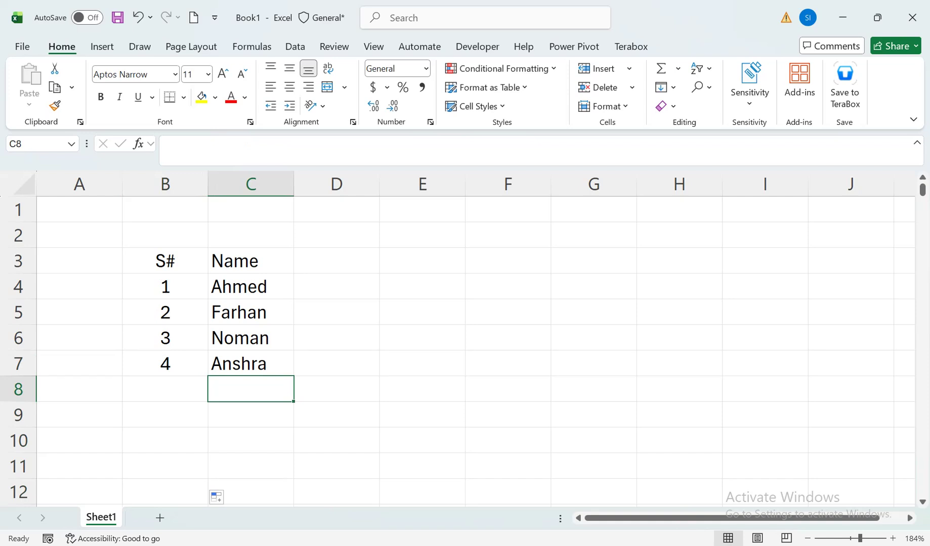
pyautogui.write('Man')
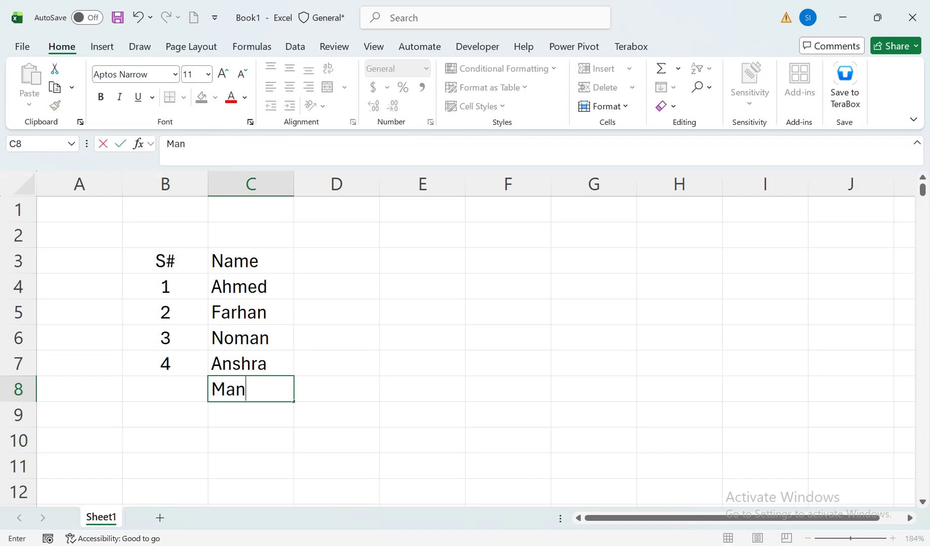
pyautogui.write('sesh')
pyautogui.press('BackSpace')
pyautogui.press('BackSpace')
pyautogui.press('BackSpace')
pyautogui.press('BackSpace')
pyautogui.write('sh')
pyautogui.press('BackSpace')
pyautogui.press('BackSpace')
pyautogui.write('esh')
pyautogui.press('Return')
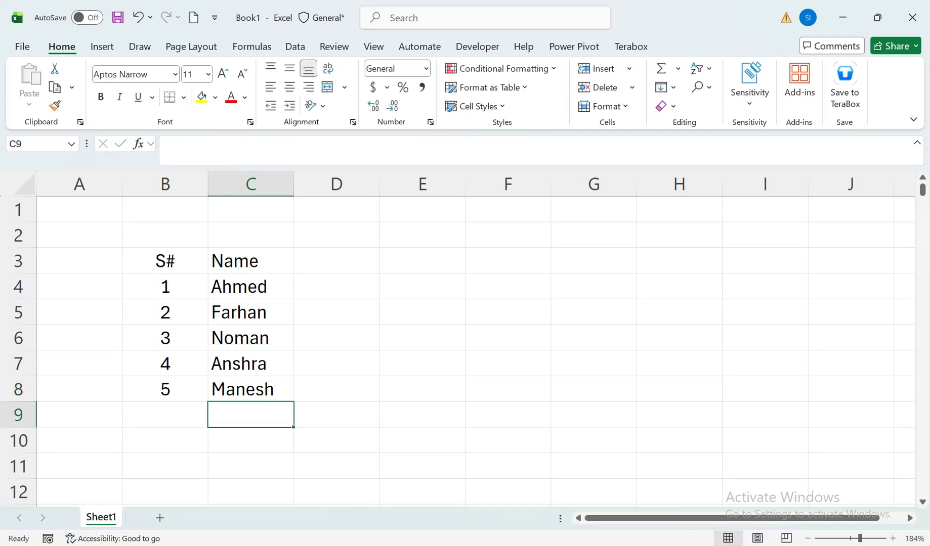
# Enter two more people's first names in cells C9 and C10
pyautogui.write('labi')
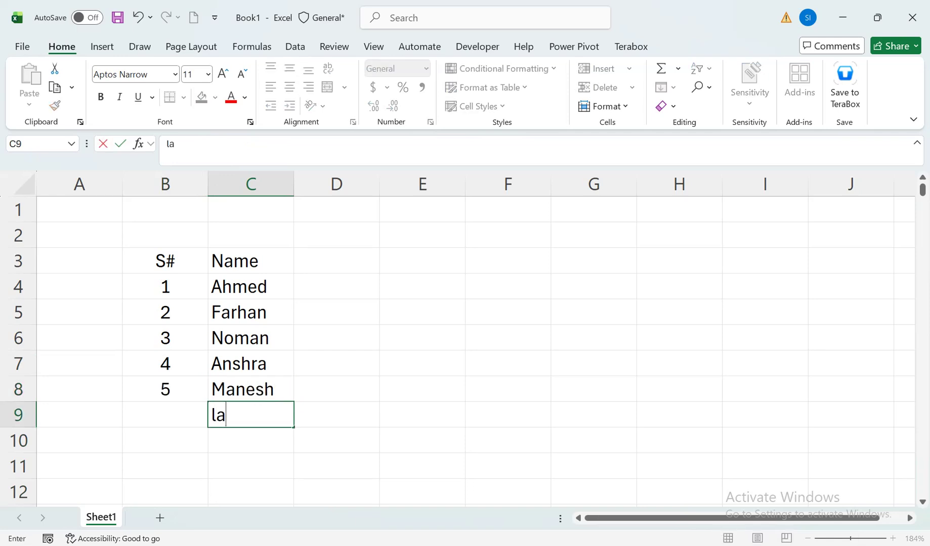
pyautogui.press('BackSpace')
pyautogui.press('BackSpace')
pyautogui.write('iba')
pyautogui.press('Return')
pyautogui.write('jameel')
pyautogui.press('Return')
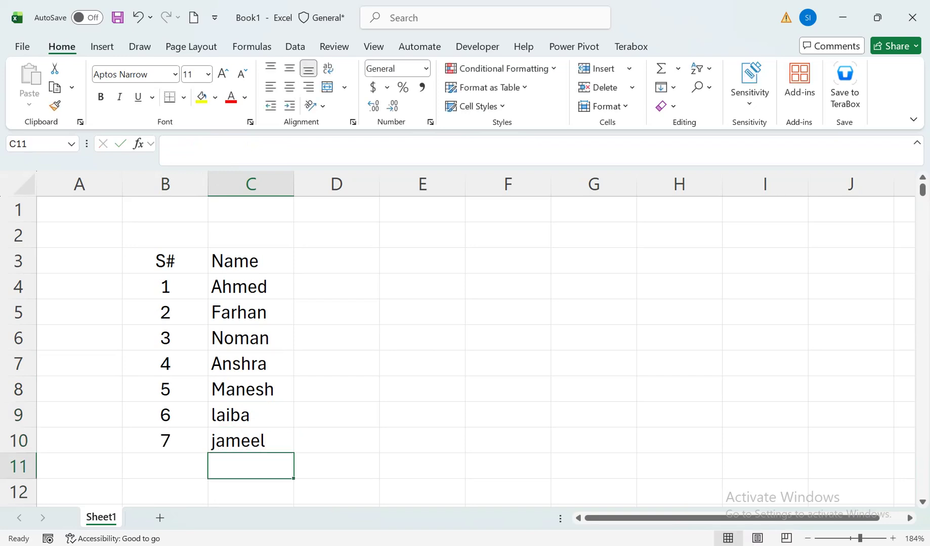
# Delete rows 6 and 7 from the list, and clear the serial number and name in B6:C6
pyautogui.moveTo(18, 338); pyautogui.dragTo(16, 367)
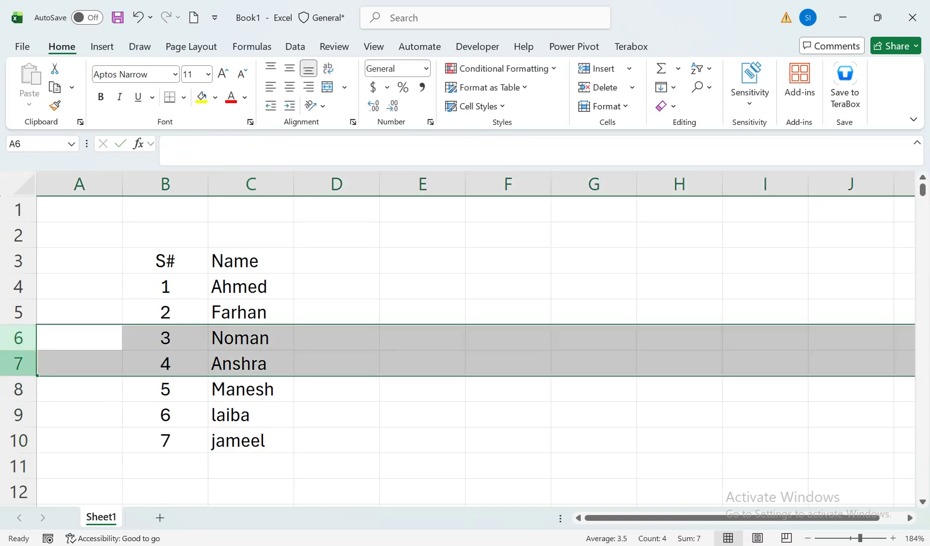
pyautogui.hotkey('ctrl', '-')
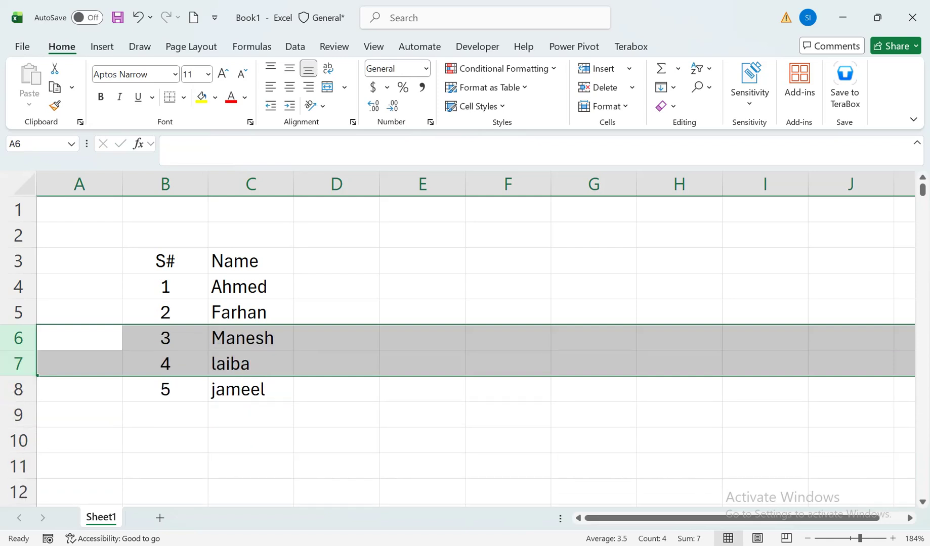
pyautogui.click(250, 363)
pyautogui.moveTo(250, 337); pyautogui.dragTo(165, 338)
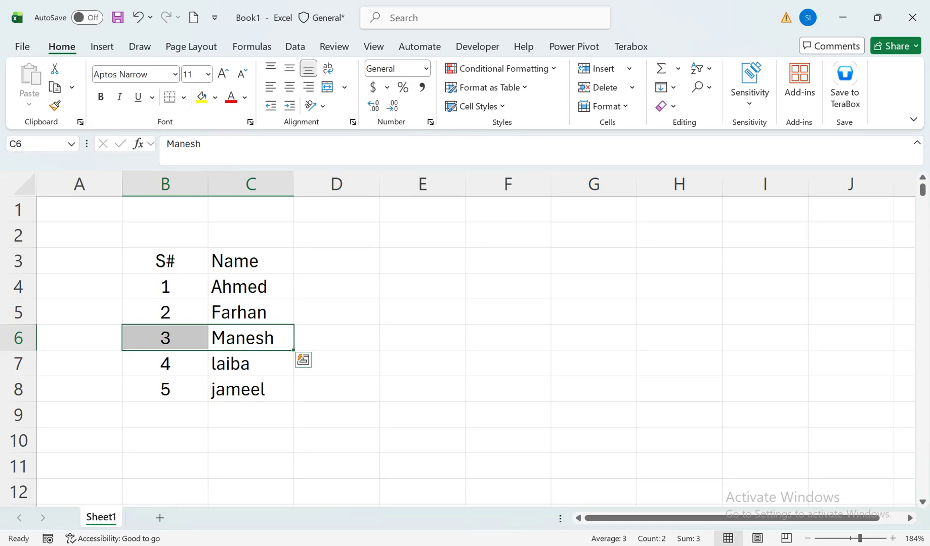
pyautogui.press('Delete')
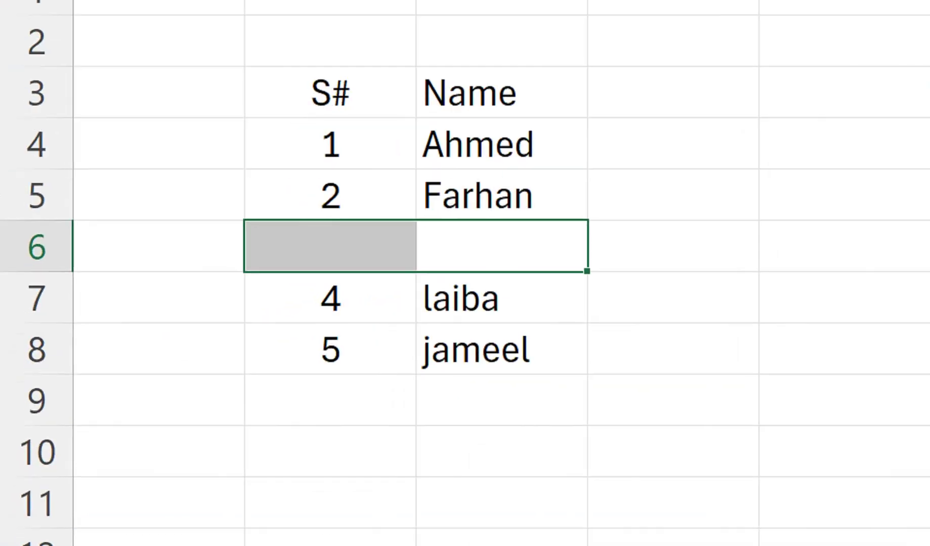
pyautogui.click(165, 363)
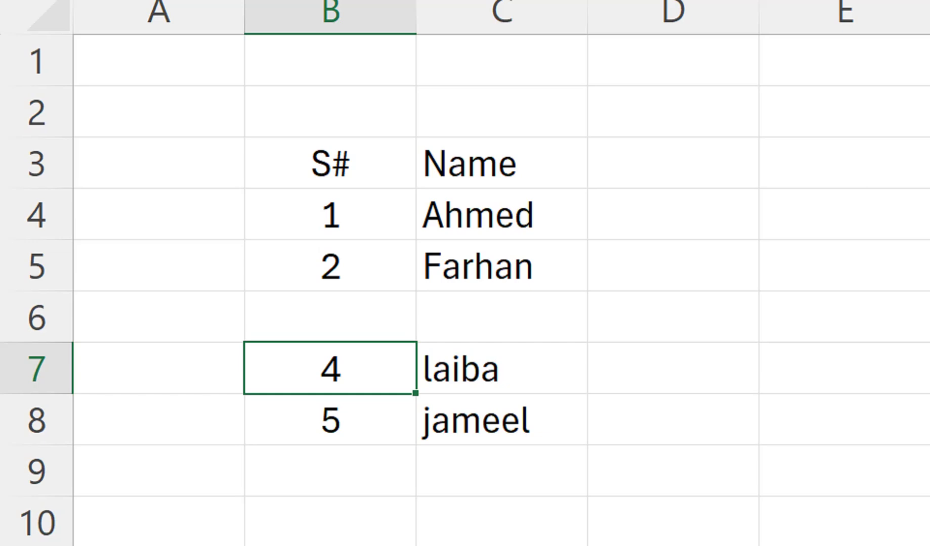
pyautogui.click(501, 317)
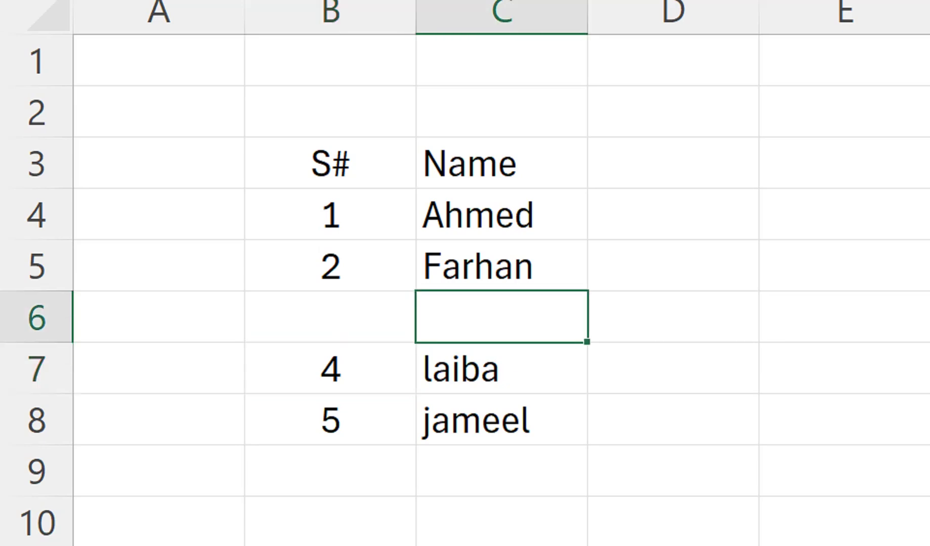
pyautogui.write('h')
pyautogui.click(502, 420)
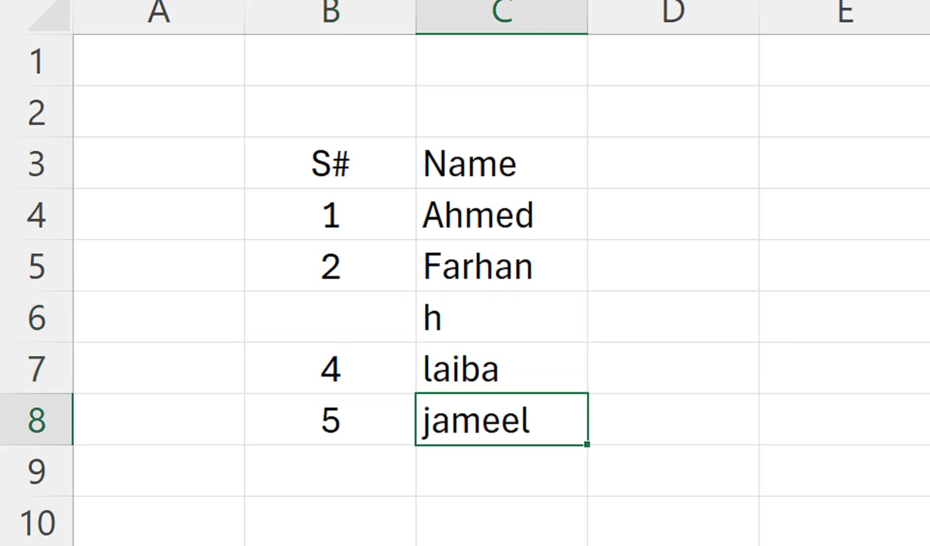
pyautogui.click(501, 317)
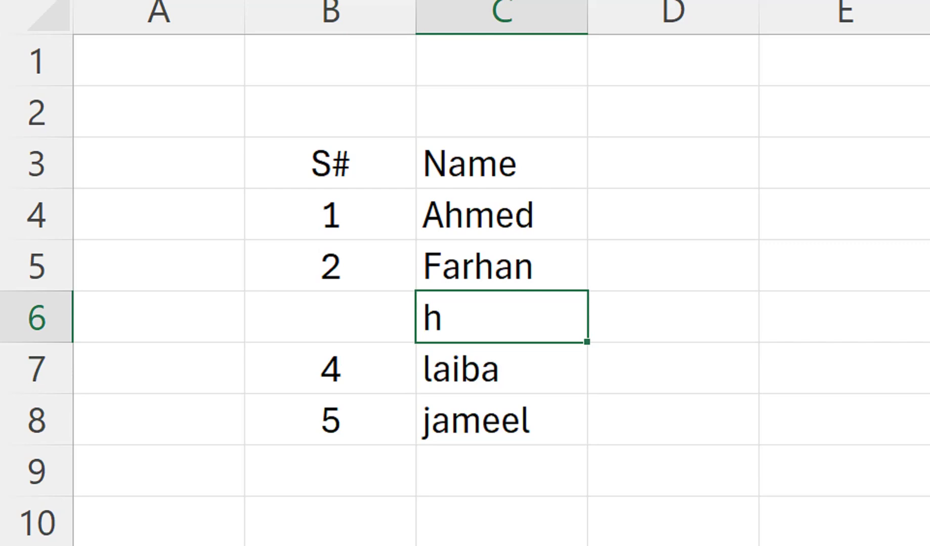
pyautogui.press('Delete')
pyautogui.write('far')
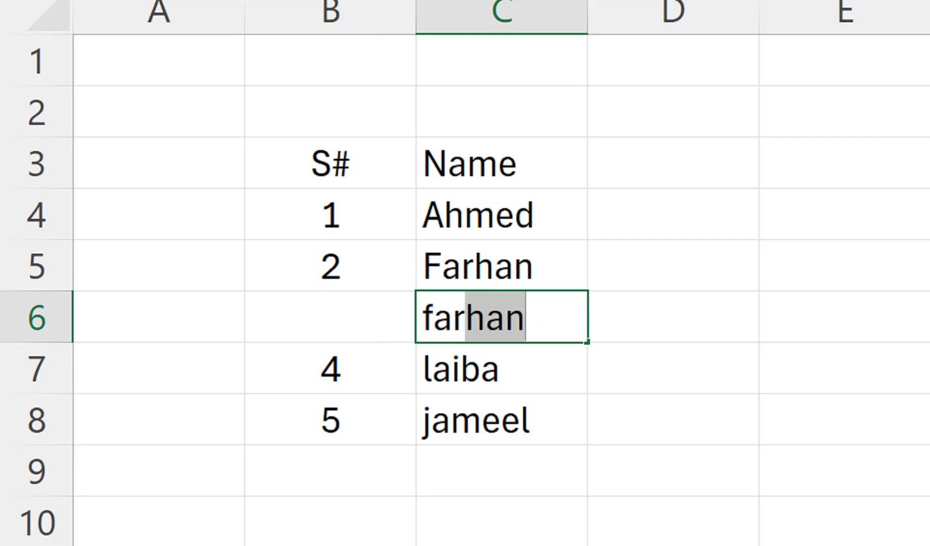
pyautogui.press('BackSpace')
pyautogui.press('BackSpace')
pyautogui.press('BackSpace')
pyautogui.press('BackSpace')
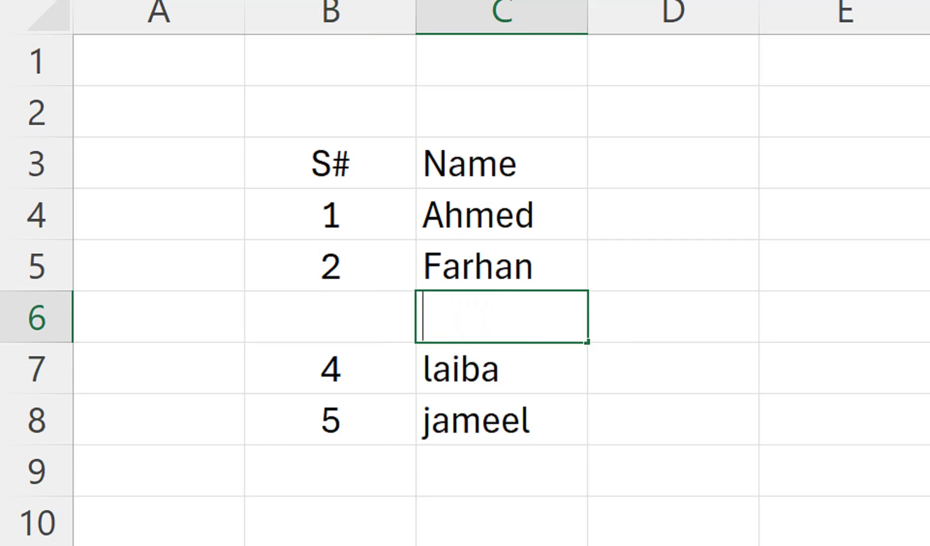
# Enter a person's first name in the blank cell C6 and select it together with B6
pyautogui.write('waaq')
pyautogui.write('a')
pyautogui.press('BackSpace')
pyautogui.press('BackSpace')
pyautogui.press('BackSpace')
pyautogui.write('qas')
pyautogui.press('Return')
pyautogui.click(500, 317)
pyautogui.hotkey('shift', 'Left')
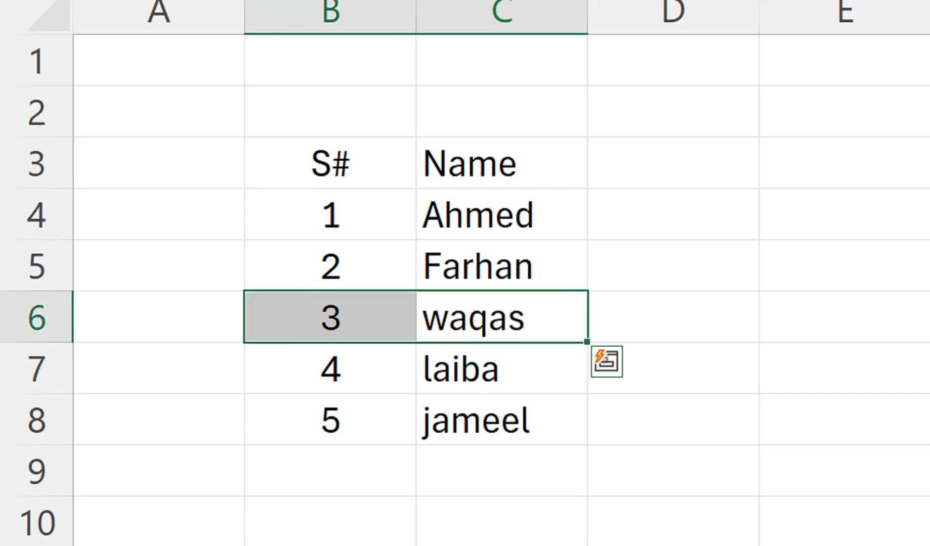
# Clear the name from cell C6
pyautogui.press('Right')
pyautogui.press('Left')
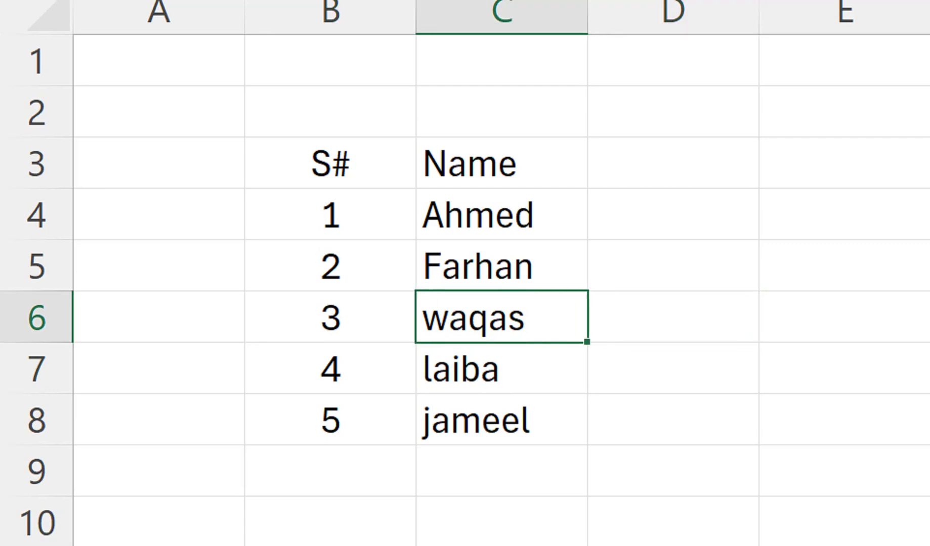
pyautogui.press('Delete')
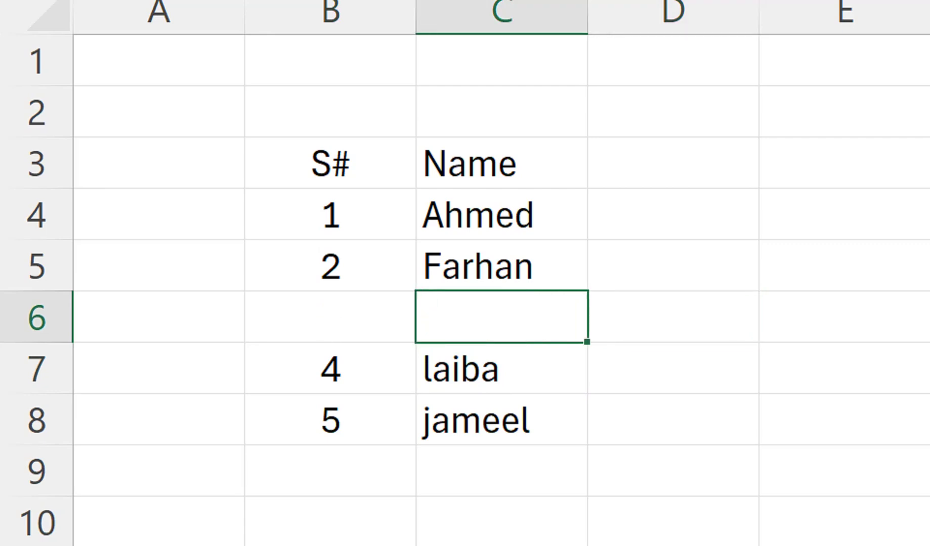
pyautogui.click(369, 214)
pyautogui.doubleClick(369, 214)
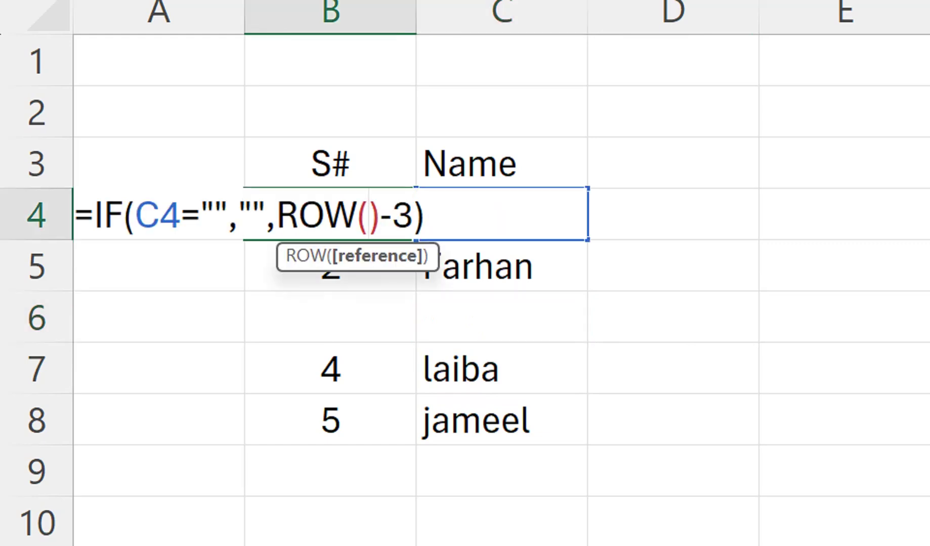
pyautogui.press('Escape')
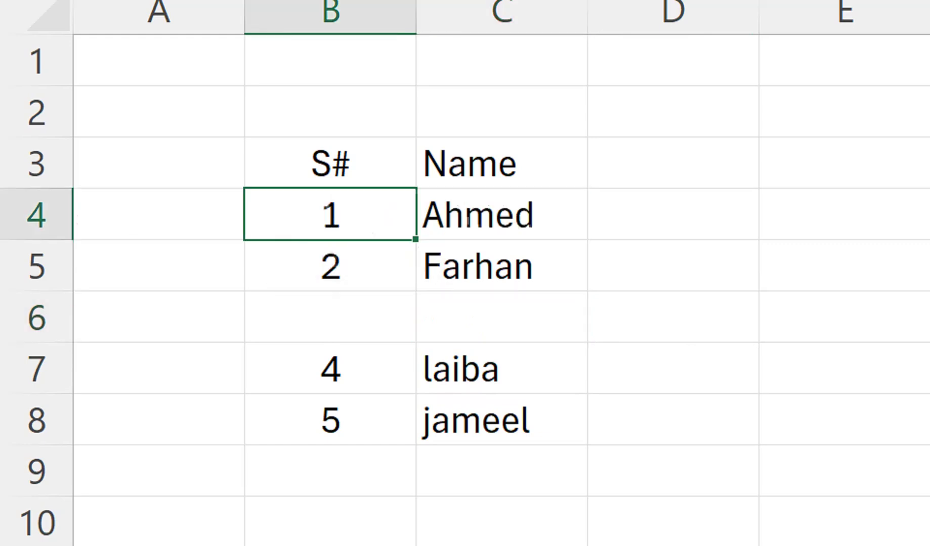
# Replace ROW()-3 in the B4 formula with COUNTA(C4:C4)
pyautogui.doubleClick(325, 215)
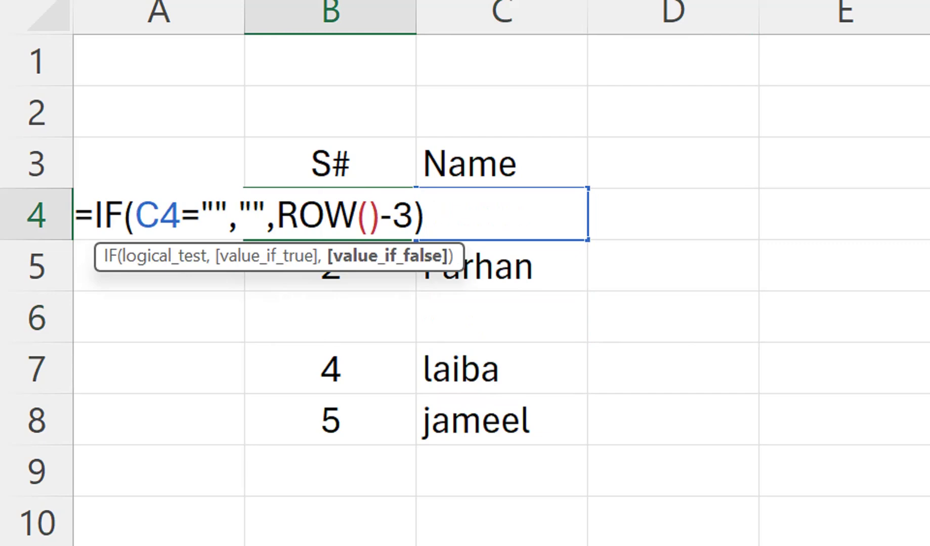
pyautogui.moveTo(413, 215); pyautogui.dragTo(277, 215)
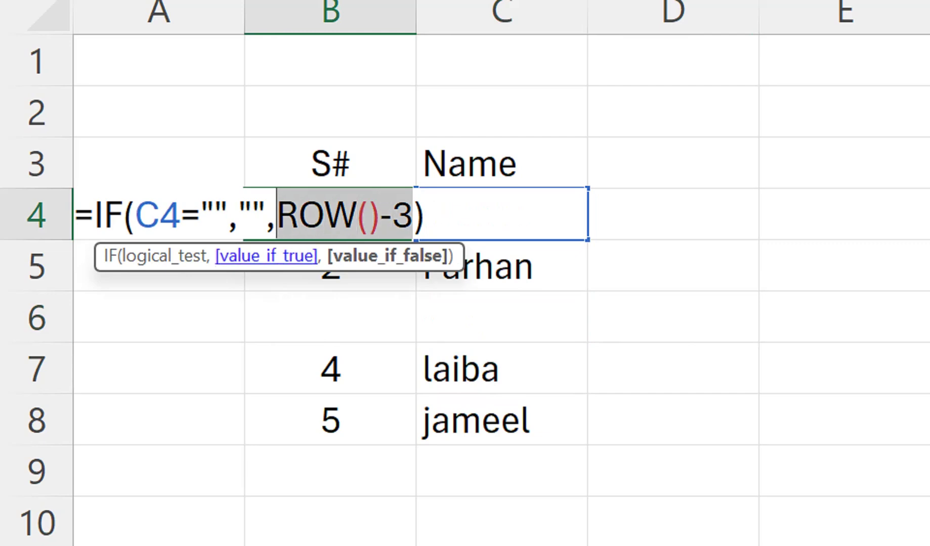
pyautogui.write('COUNT')
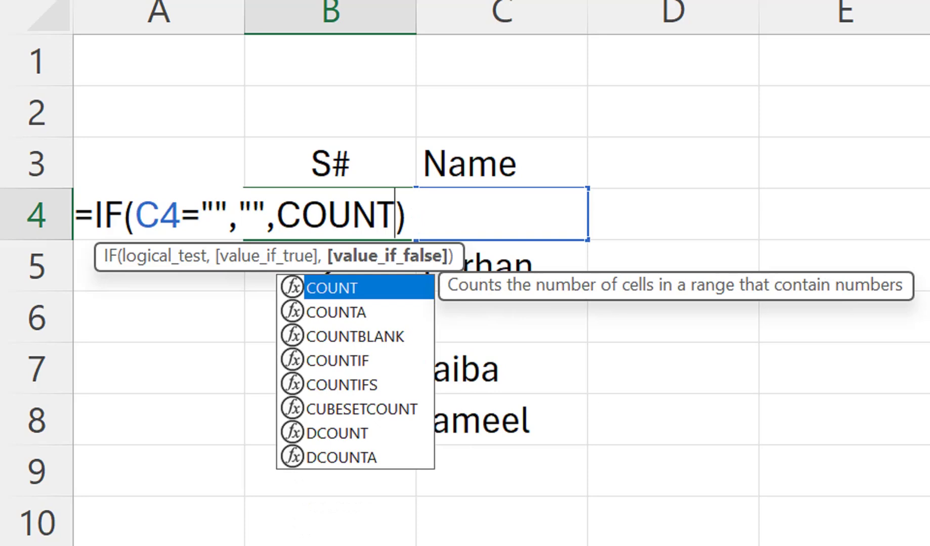
pyautogui.press('Down')
pyautogui.press('Tab')
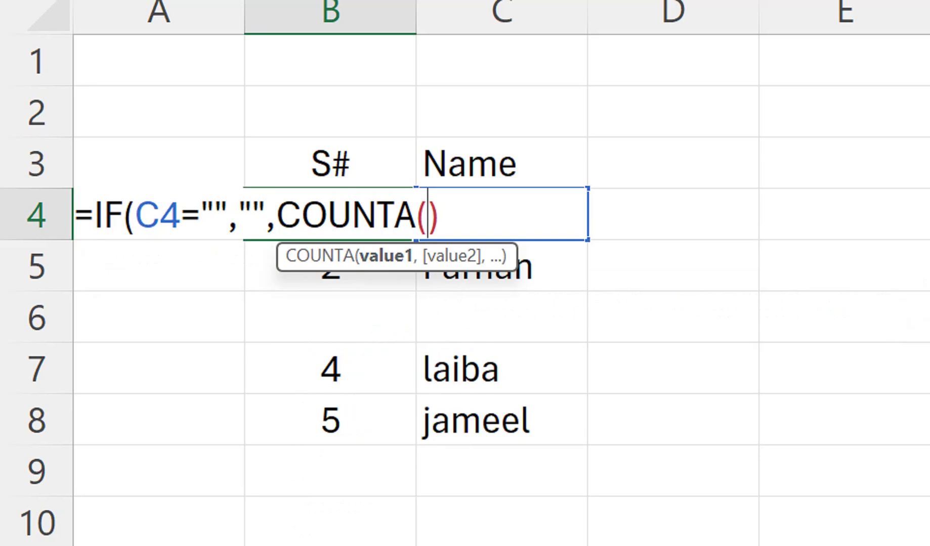
pyautogui.click(501, 161)
pyautogui.press('Down')
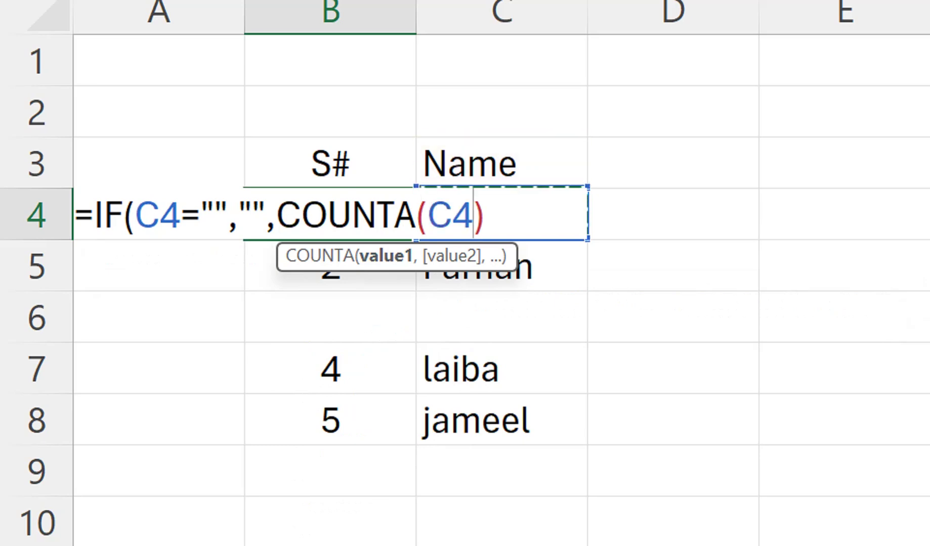
pyautogui.write(':C4')
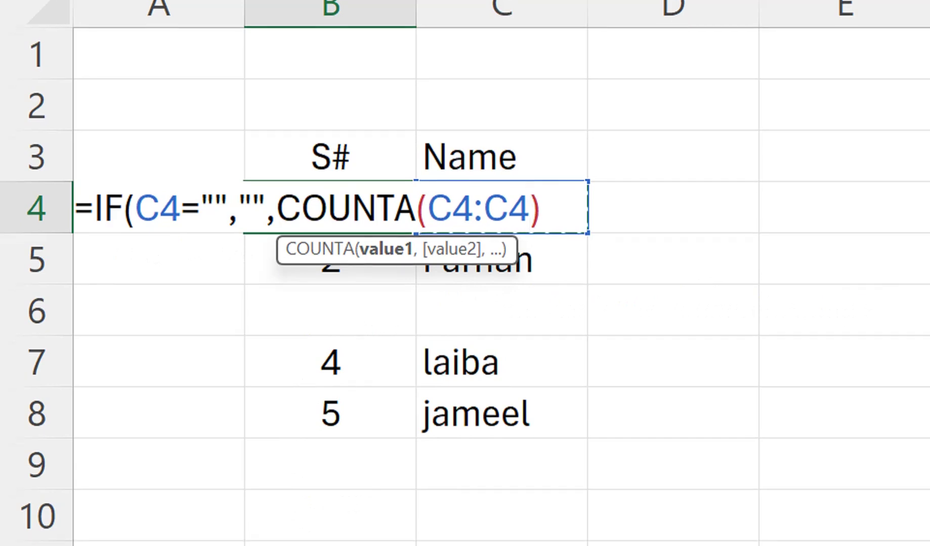
# Make the COUNTA range's first reference absolute so B4 holds =IF(C4="","",COUNTA($C$4:C4))
pyautogui.hotkey('shift', 'Left')
pyautogui.hotkey('shift', 'Left')
pyautogui.hotkey('shift', 'Left')
pyautogui.hotkey('shift', 'Left')
pyautogui.press('Left')
pyautogui.press('F4')
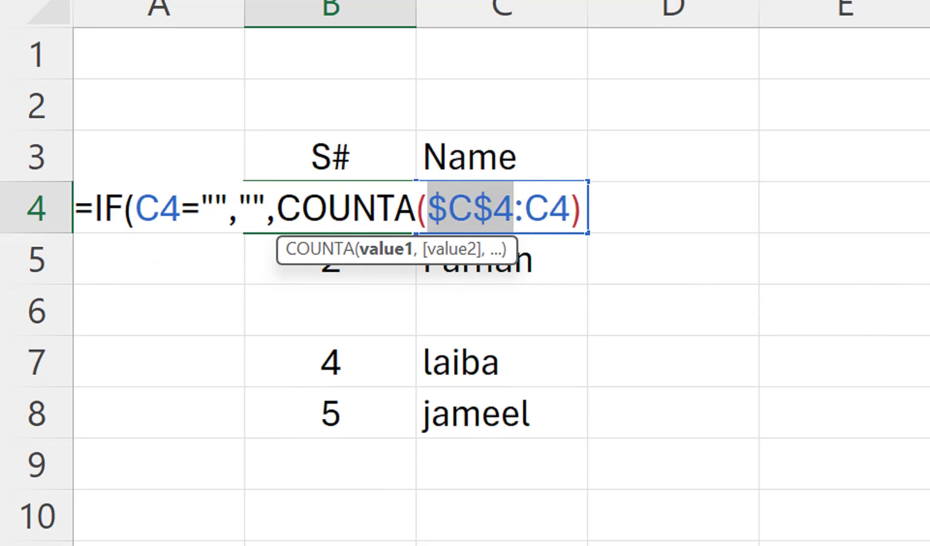
pyautogui.press('End')
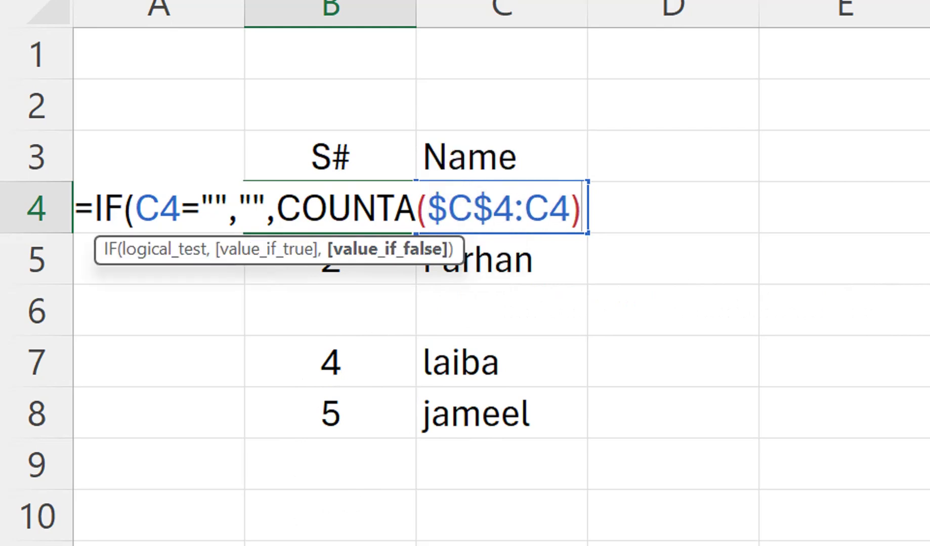
pyautogui.write(')')
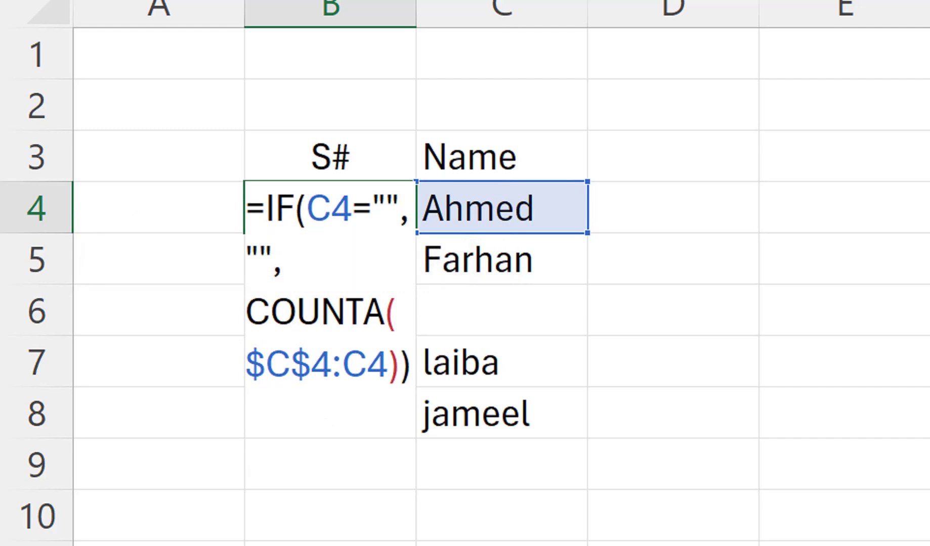
pyautogui.press('Return')
pyautogui.press('Up')
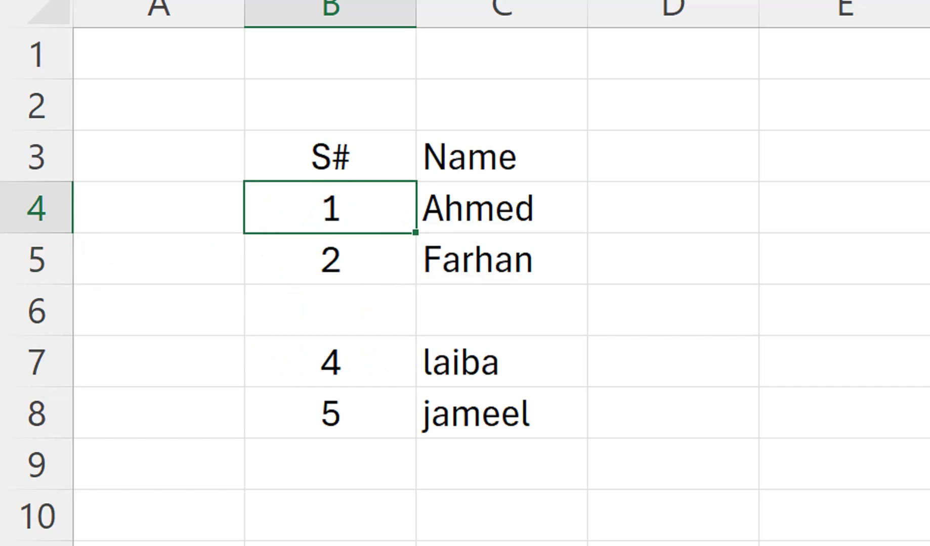
# Fill the B4 formula down column B past row 11 and enter DFG in C10 and C11
pyautogui.moveTo(415, 232); pyautogui.dragTo(415, 461)
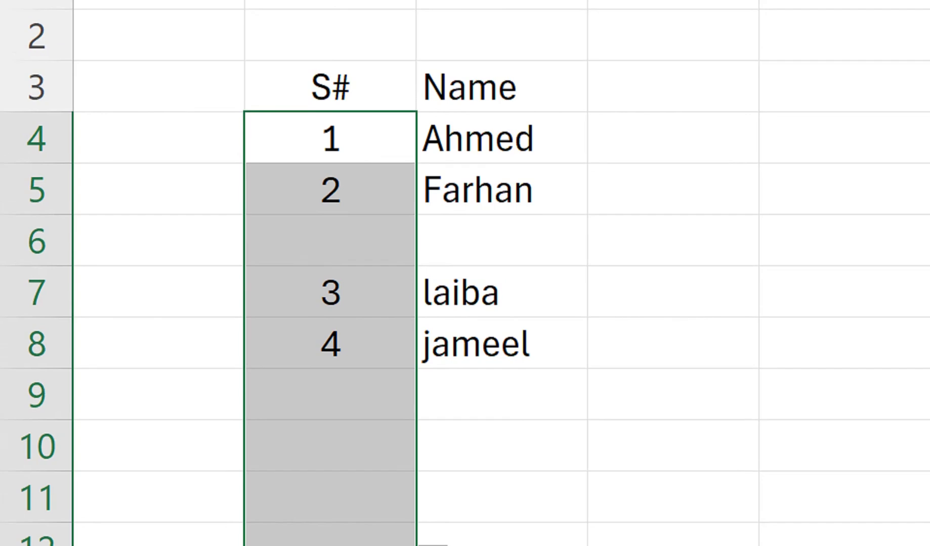
pyautogui.click(500, 335)
pyautogui.write('DFG')
pyautogui.press('Return')
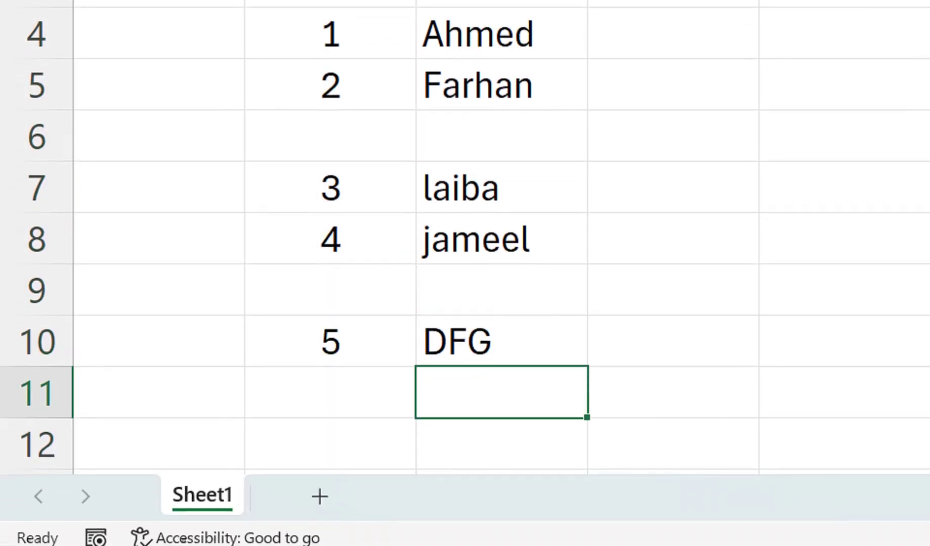
pyautogui.write('DFG')
pyautogui.press('Tab')
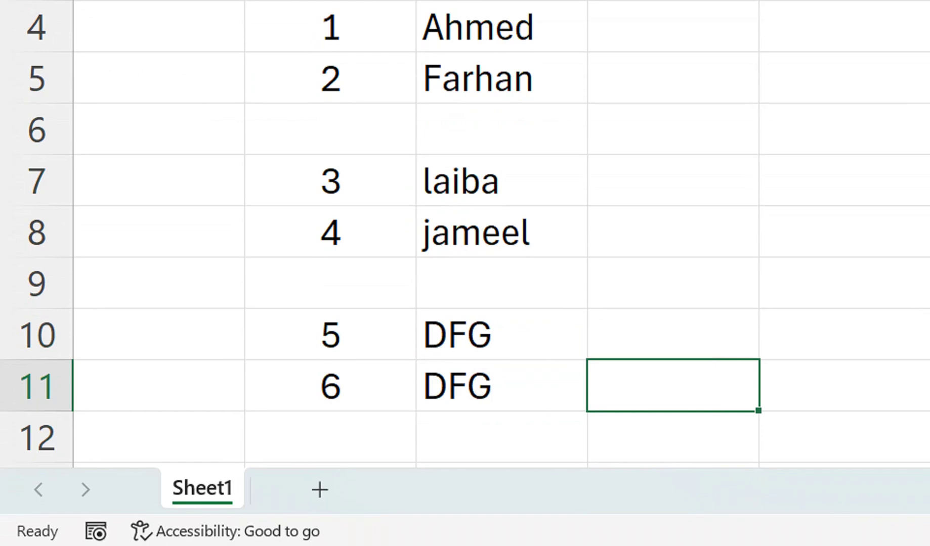
pyautogui.click(501, 129)
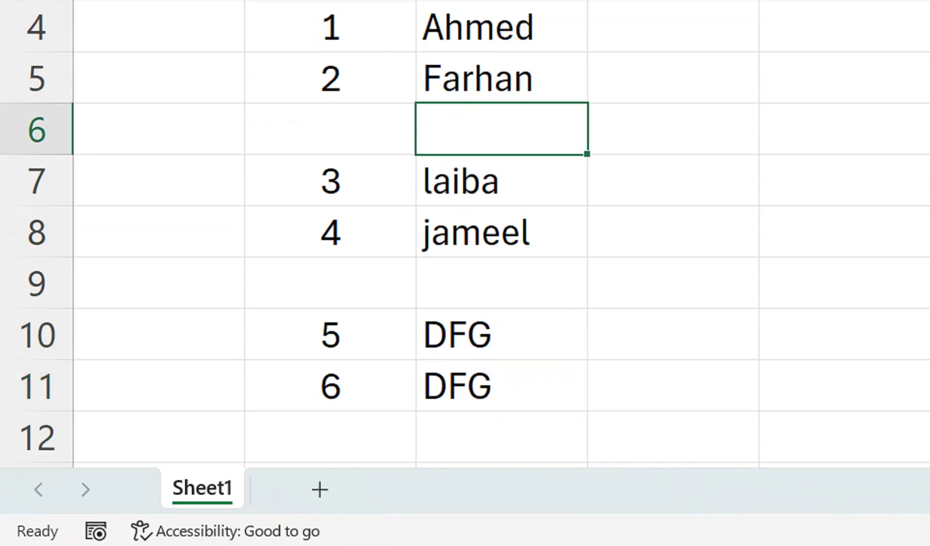
# Fill the blank cells C6 and C9 in the Name column with a person's first name each
pyautogui.write('sAAJ')
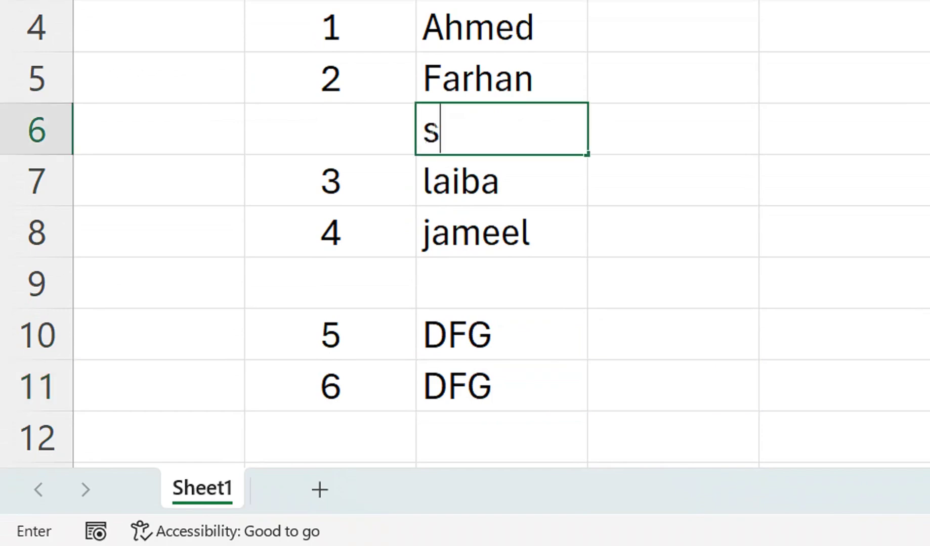
pyautogui.press('BackSpace')
pyautogui.press('BackSpace')
pyautogui.press('BackSpace')
pyautogui.press('BackSpace')
pyautogui.write('Sajjad')
pyautogui.press('Return')
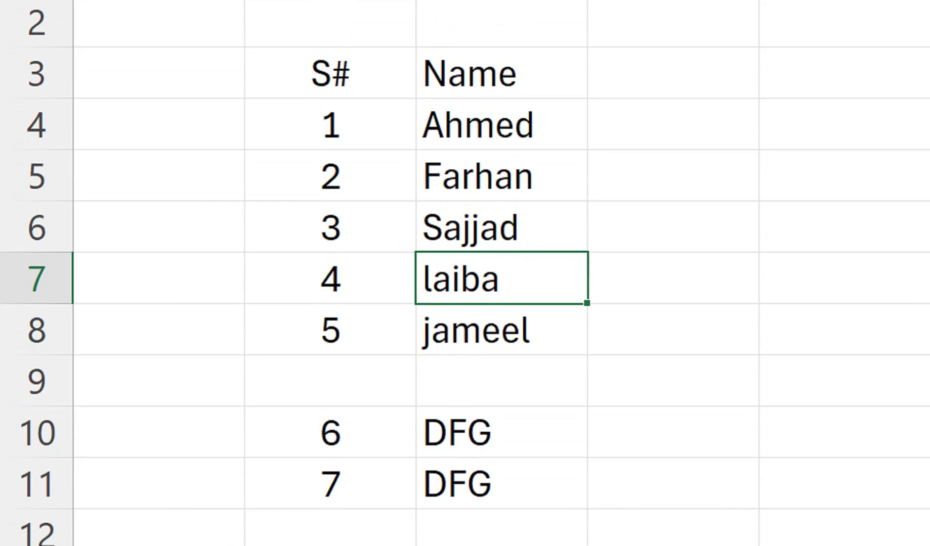
pyautogui.click(500, 379)
pyautogui.write('Imran')
pyautogui.press('Return')
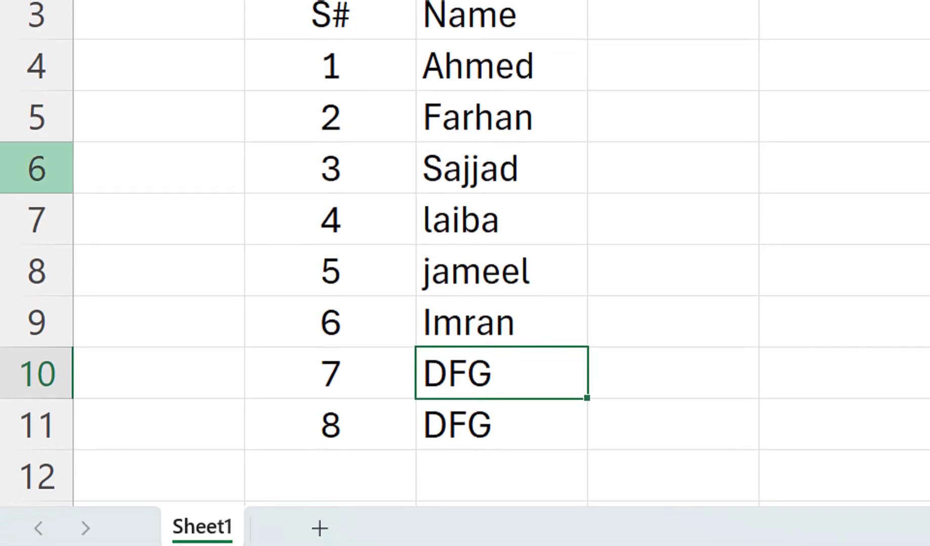
# Delete rows 6 through 8 entirely and select B4 to review its serial number formula
pyautogui.moveTo(36, 167); pyautogui.dragTo(36, 270)
pyautogui.hotkey('ctrl', '-')
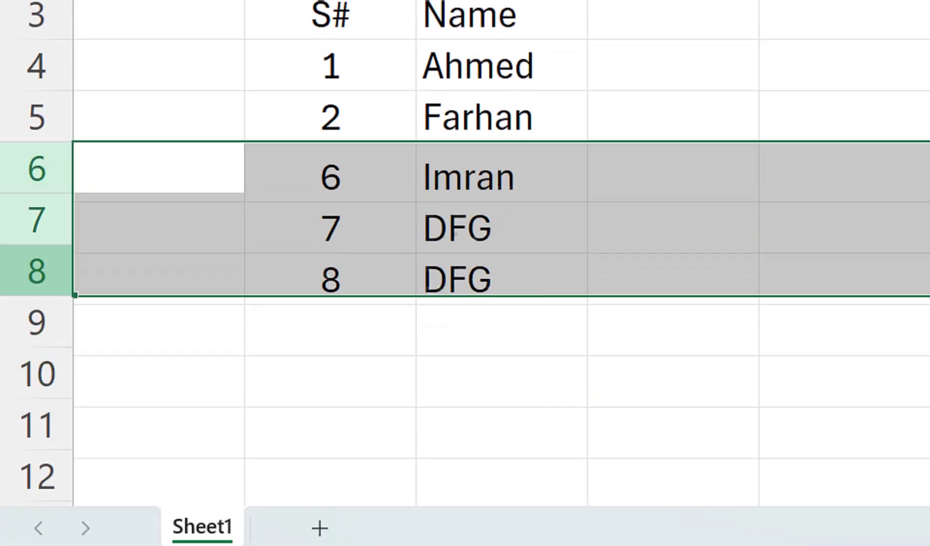
pyautogui.click(501, 168)
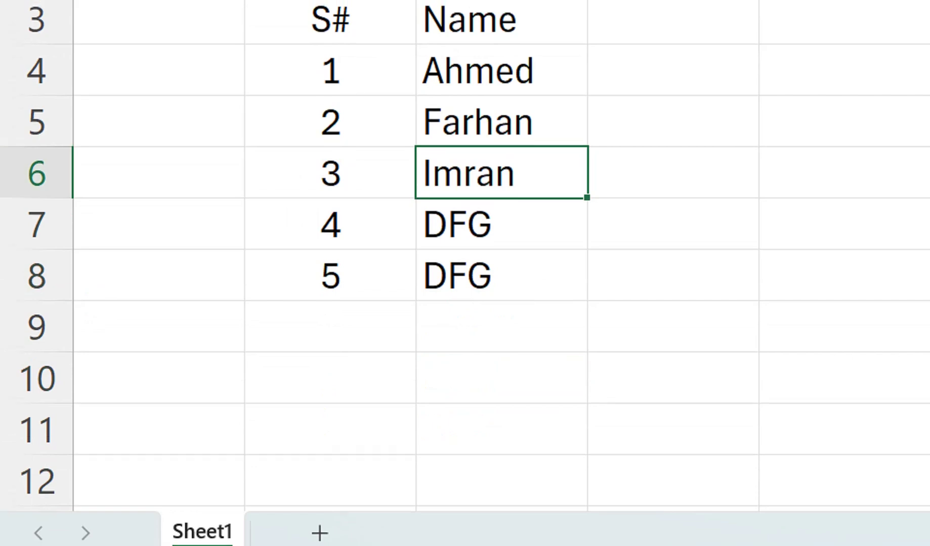
pyautogui.click(331, 66)
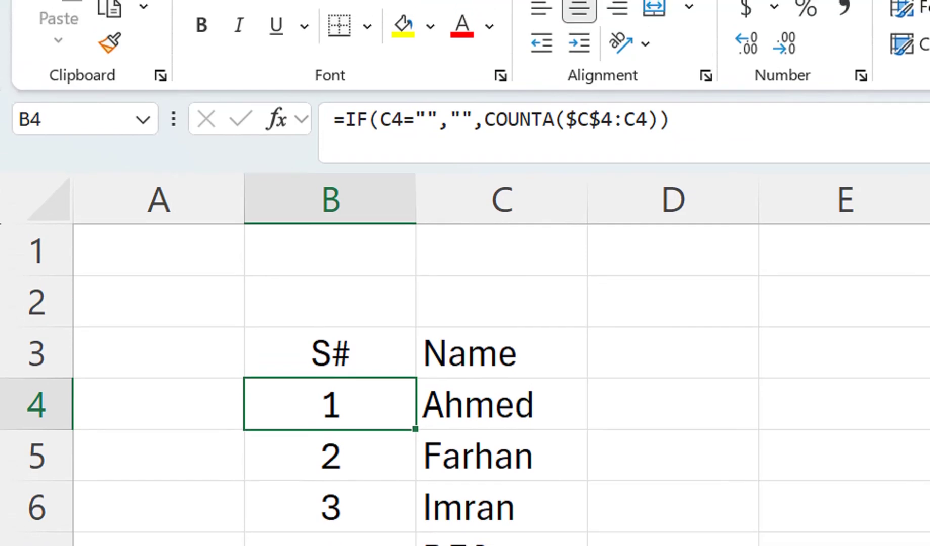